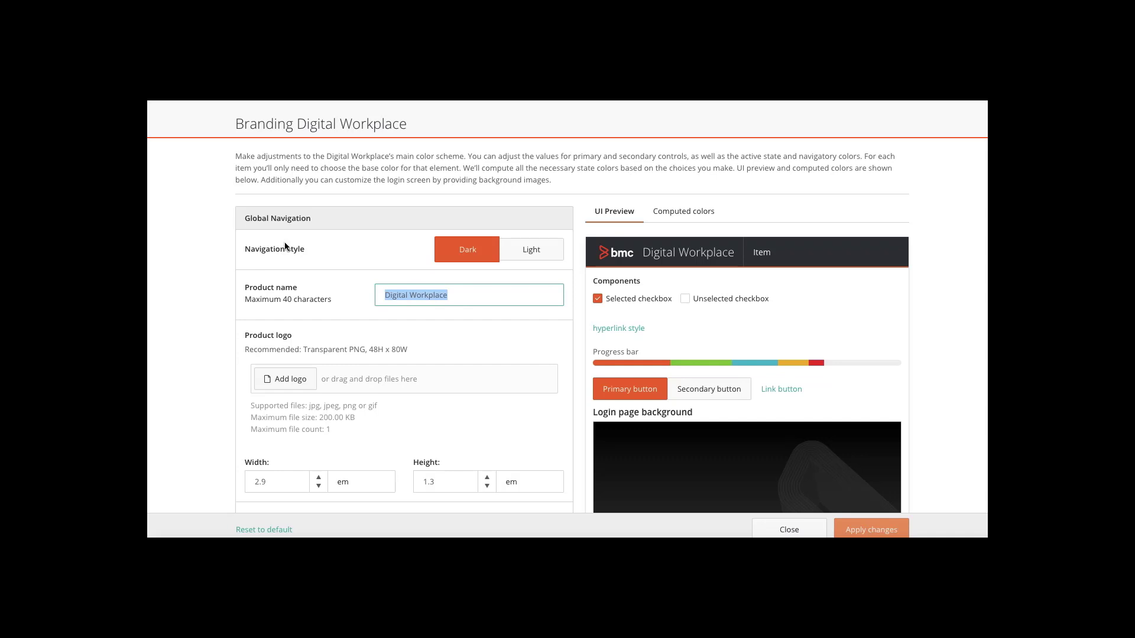
# Step: Change the product name to Eire and switch the navigation style to Light
pyautogui.write('Eir')
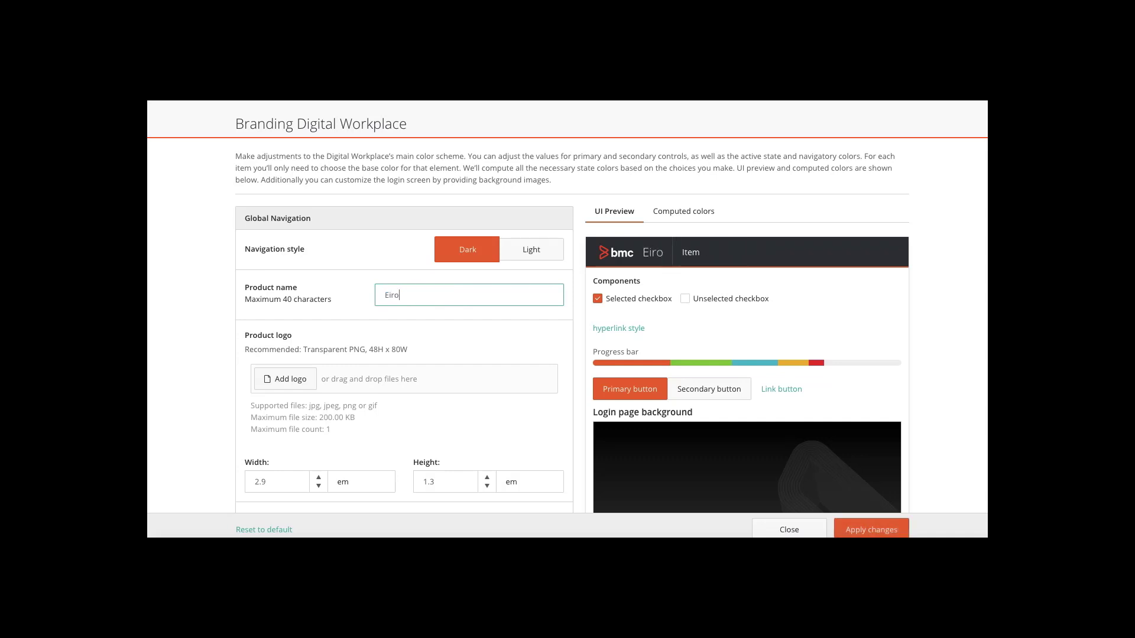
pyautogui.write('e')
pyautogui.click(533, 252)
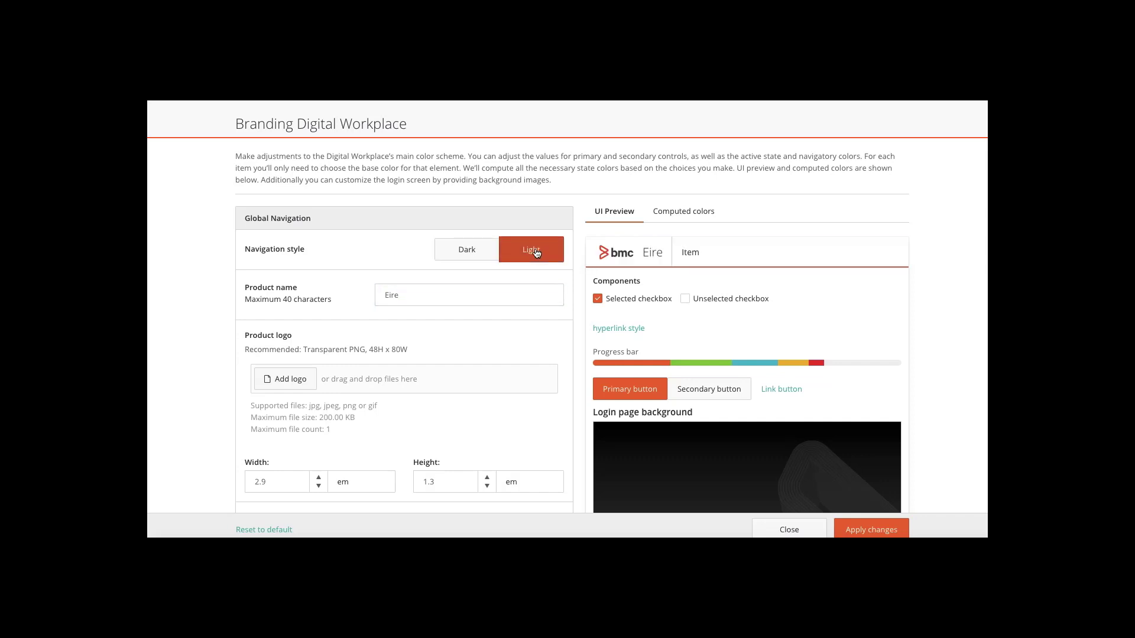
# Step: Upload BMCIreland.PNG from the Downloads folder as the product logo
pyautogui.click(299, 383)
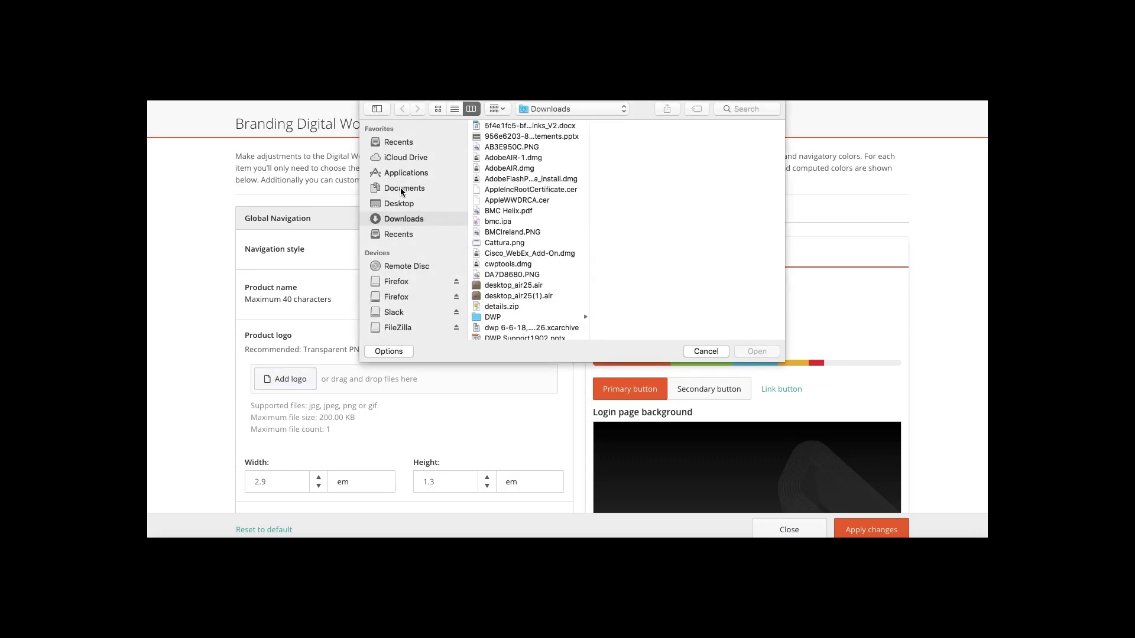
pyautogui.click(513, 231)
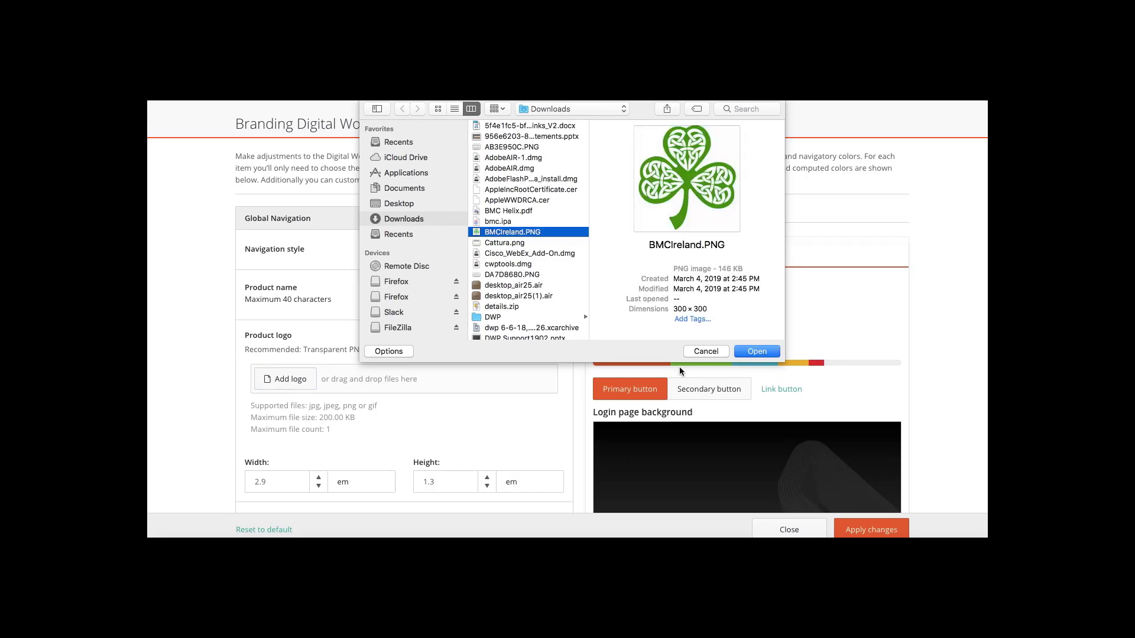
pyautogui.click(768, 353)
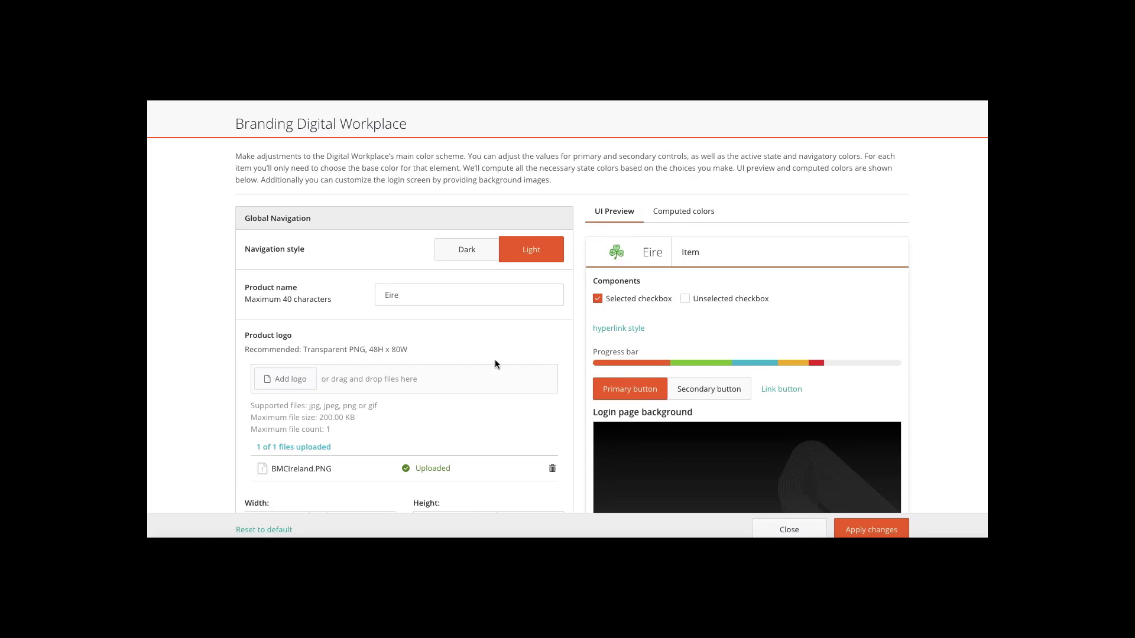
# Step: Set the primary state color to green #178048, with light text enabled
pyautogui.scroll(-4, 494, 367)
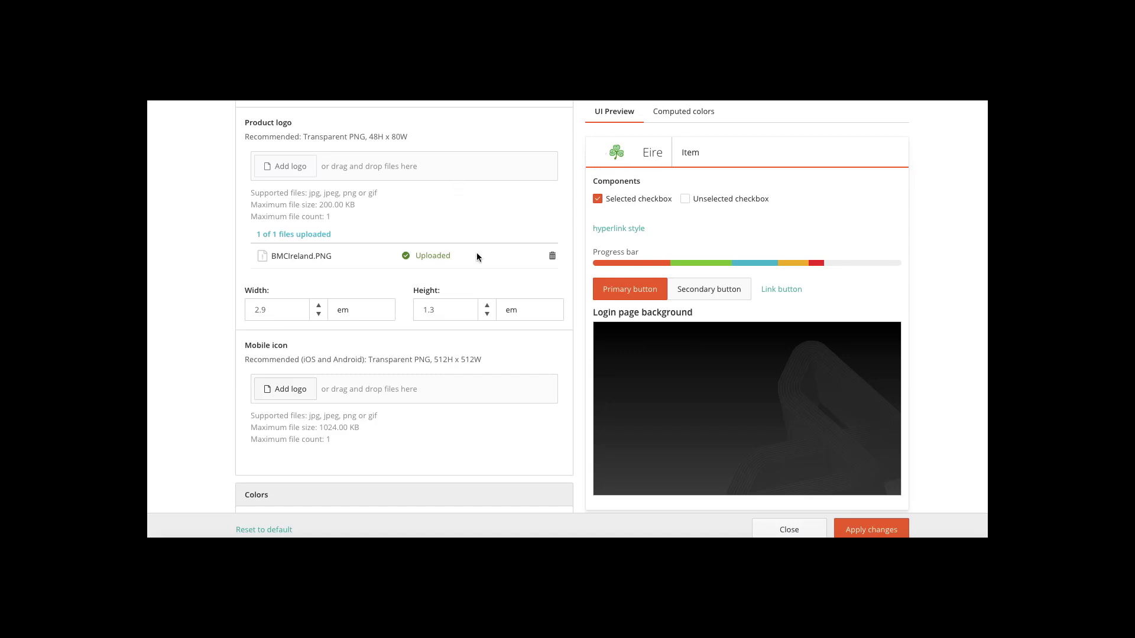
pyautogui.scroll(-3, 409, 408)
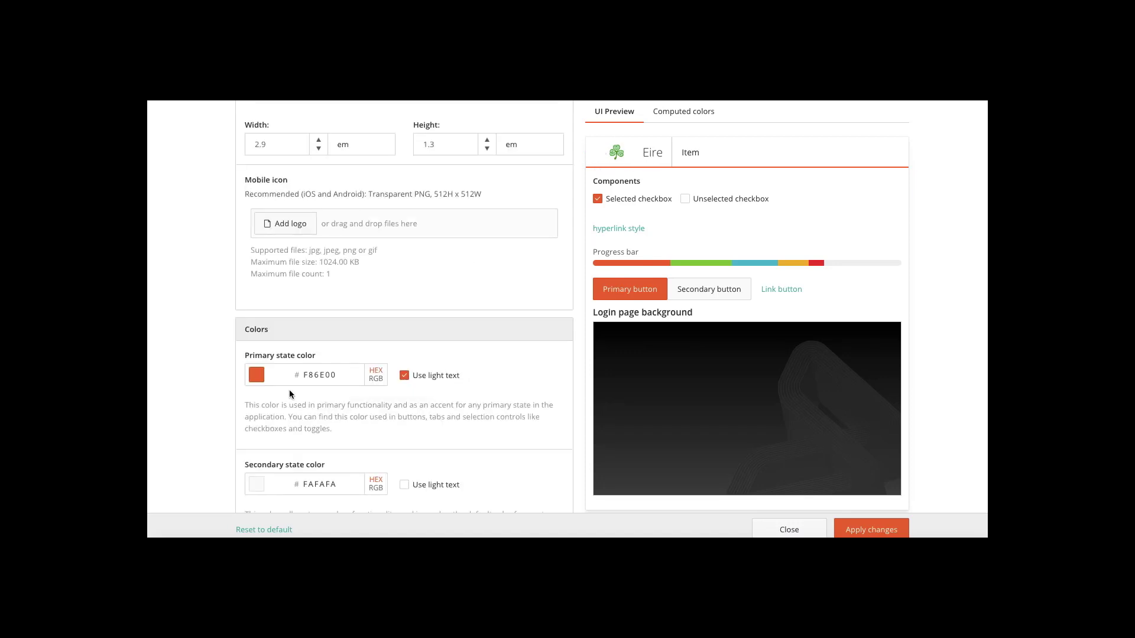
pyautogui.click(270, 373)
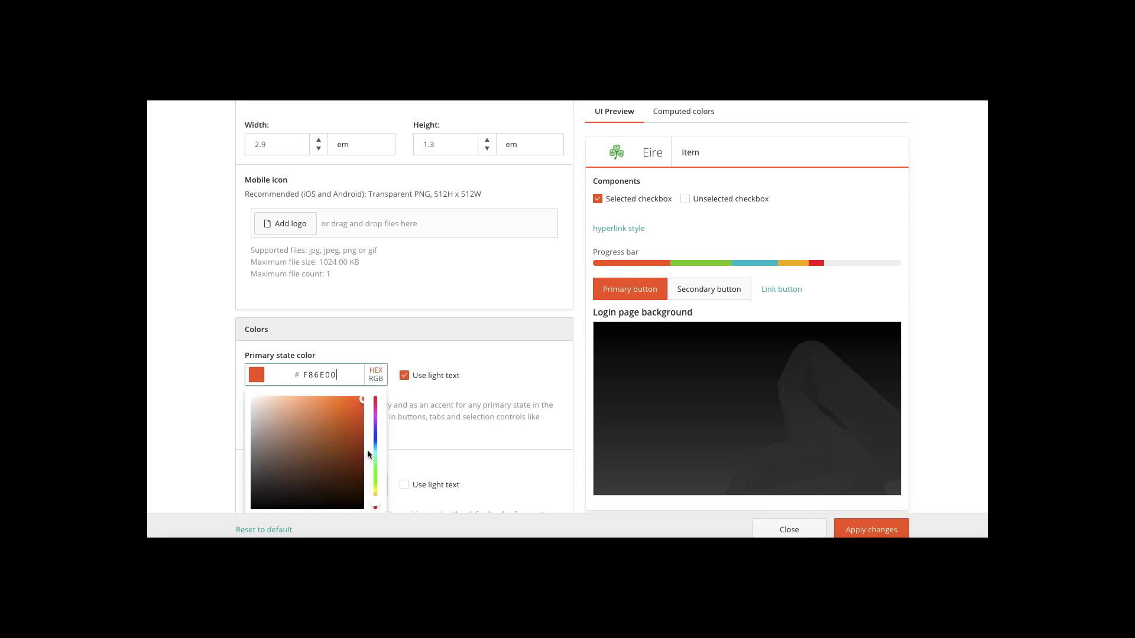
pyautogui.click(376, 463)
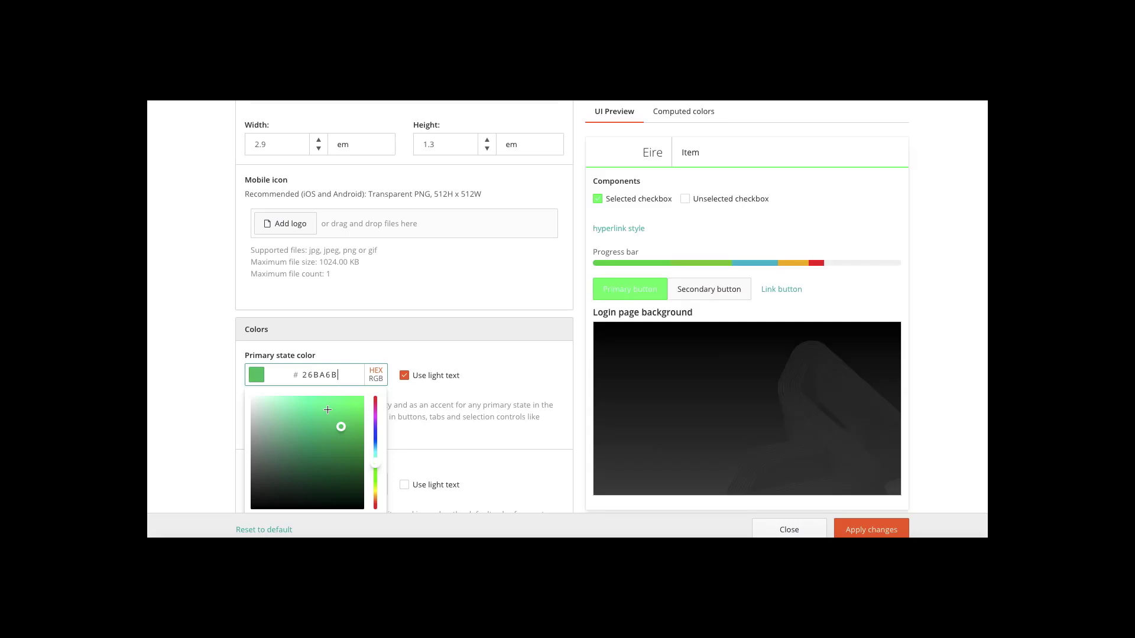
pyautogui.click(343, 452)
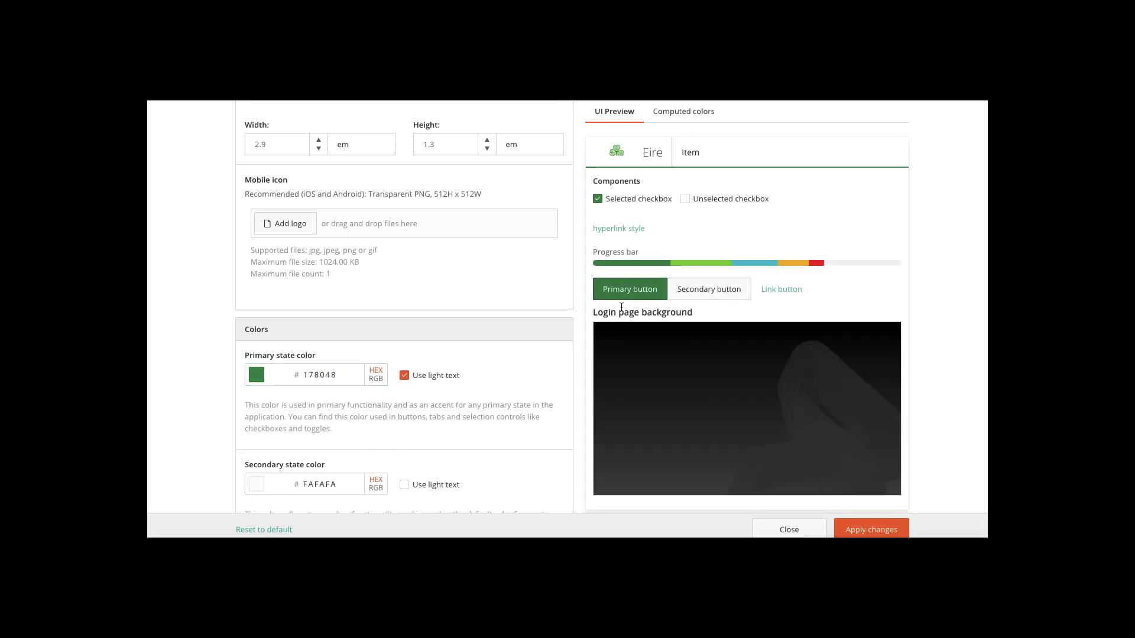
pyautogui.click(405, 376)
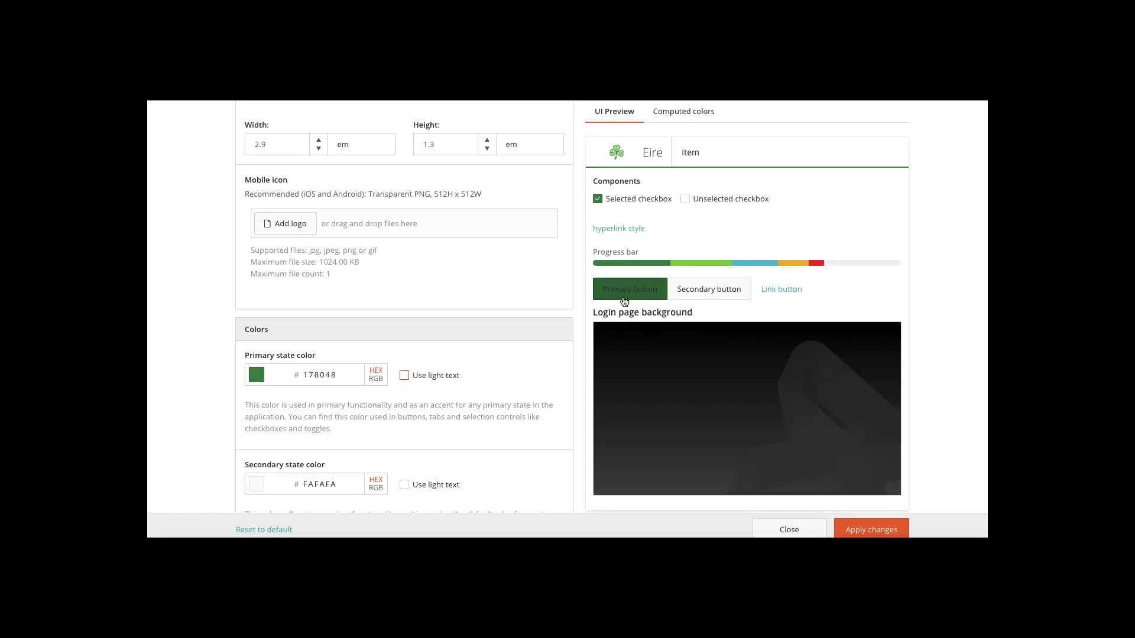
pyautogui.click(404, 376)
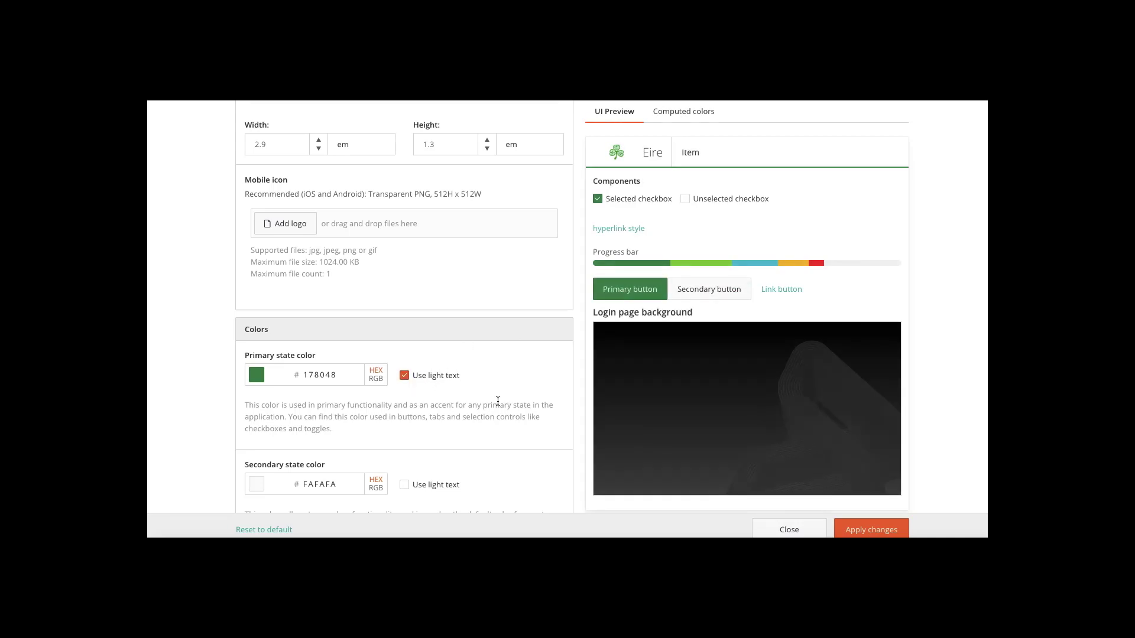
# Step: Set the secondary state color to light green #51CD74
pyautogui.click(259, 486)
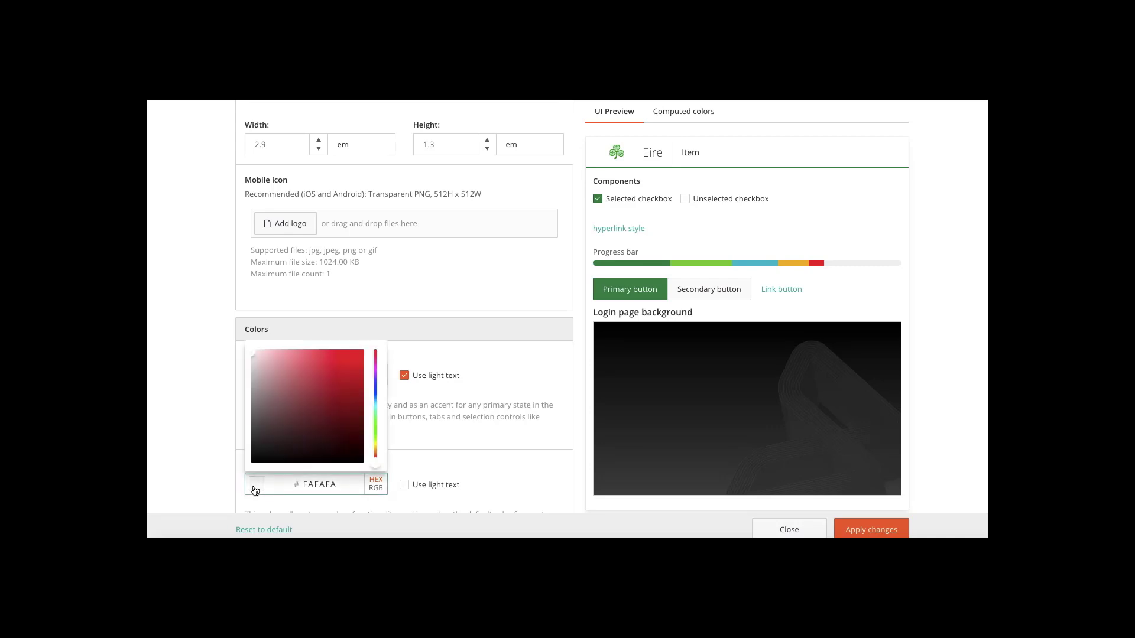
pyautogui.click(374, 421)
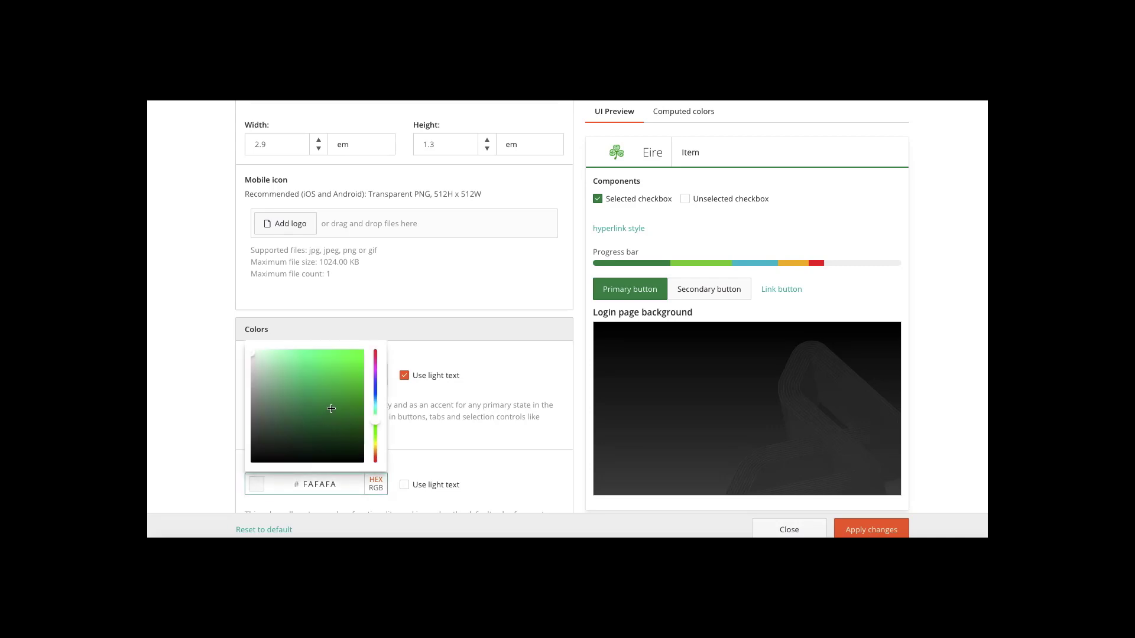
pyautogui.click(319, 372)
pyautogui.click(489, 402)
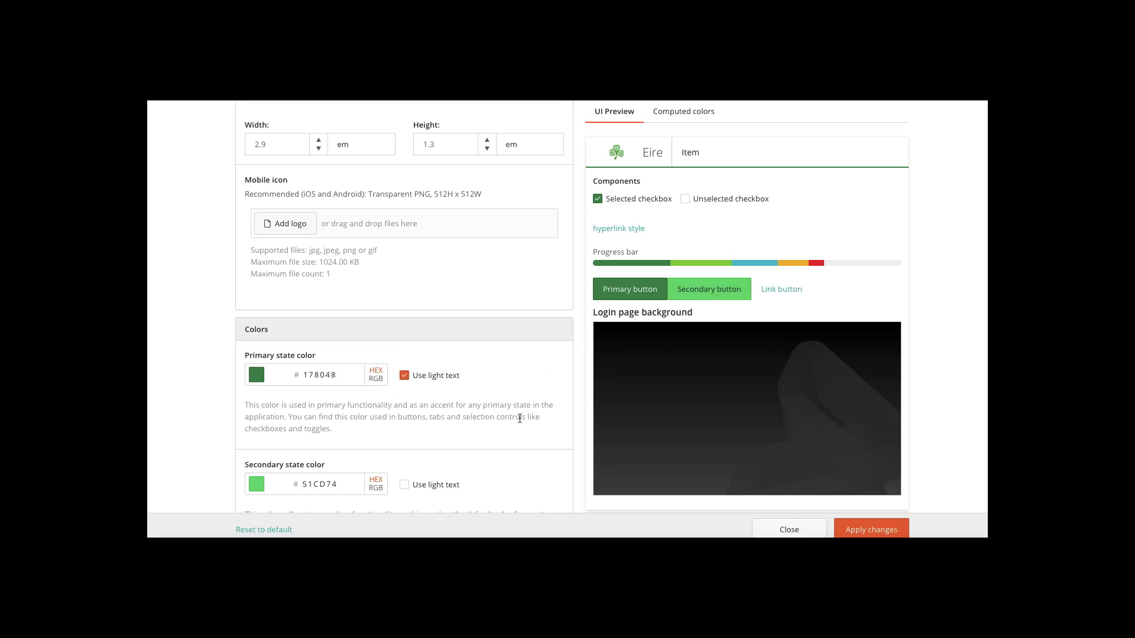
# Step: Set the login page background image URL to ./assets/assets/BMCIreland.PNG
pyautogui.scroll(-3, 520, 419)
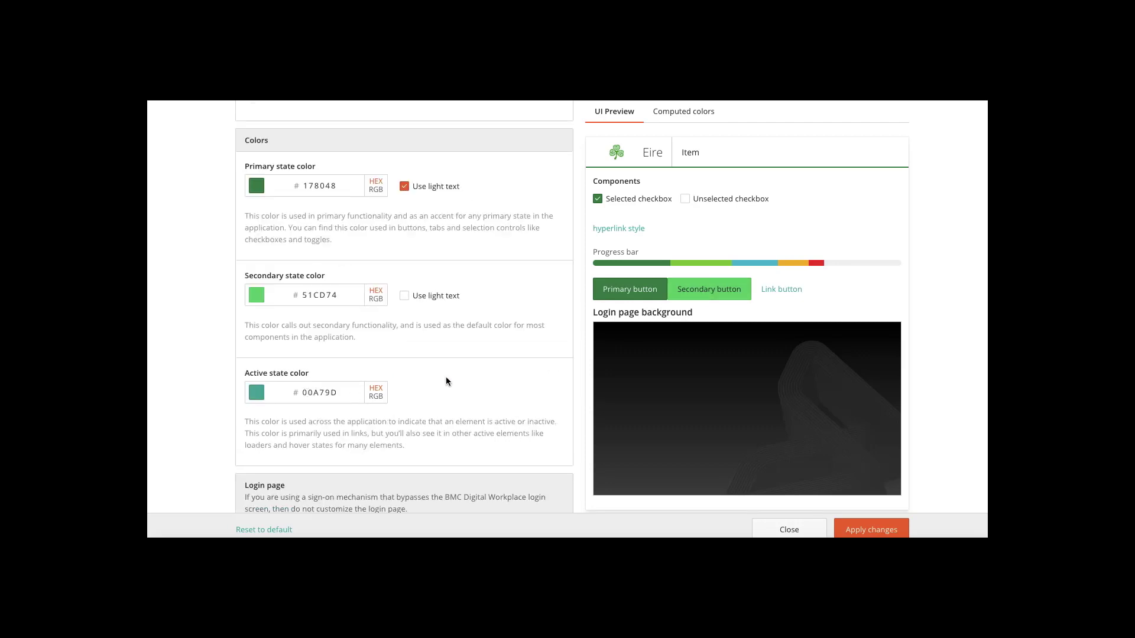
pyautogui.scroll(-2, 445, 378)
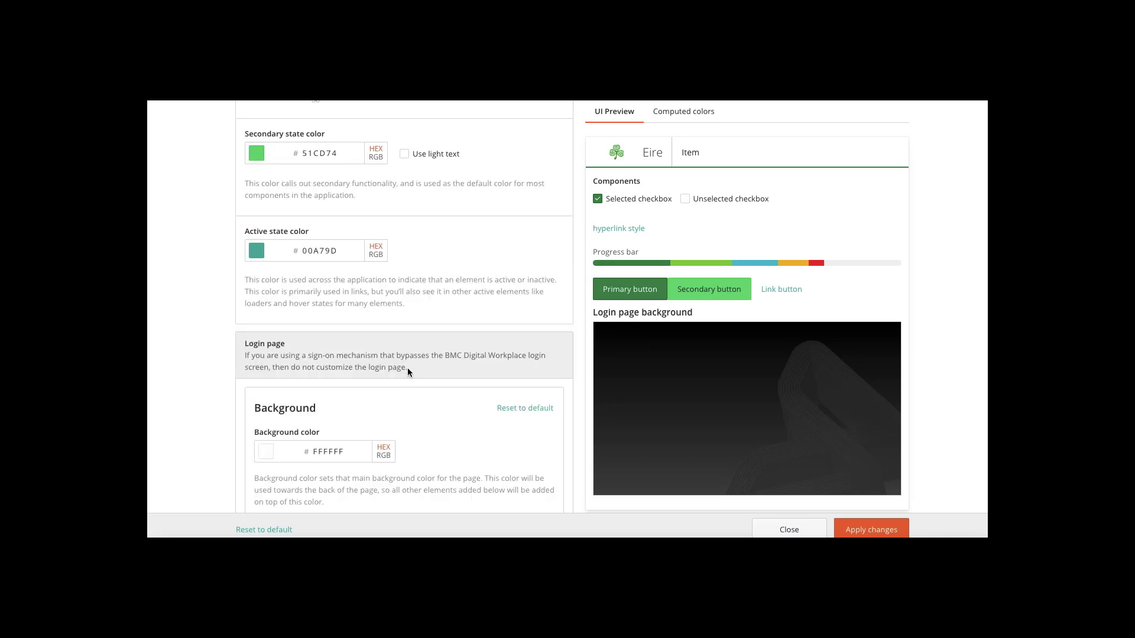
pyautogui.rightClick(407, 367)
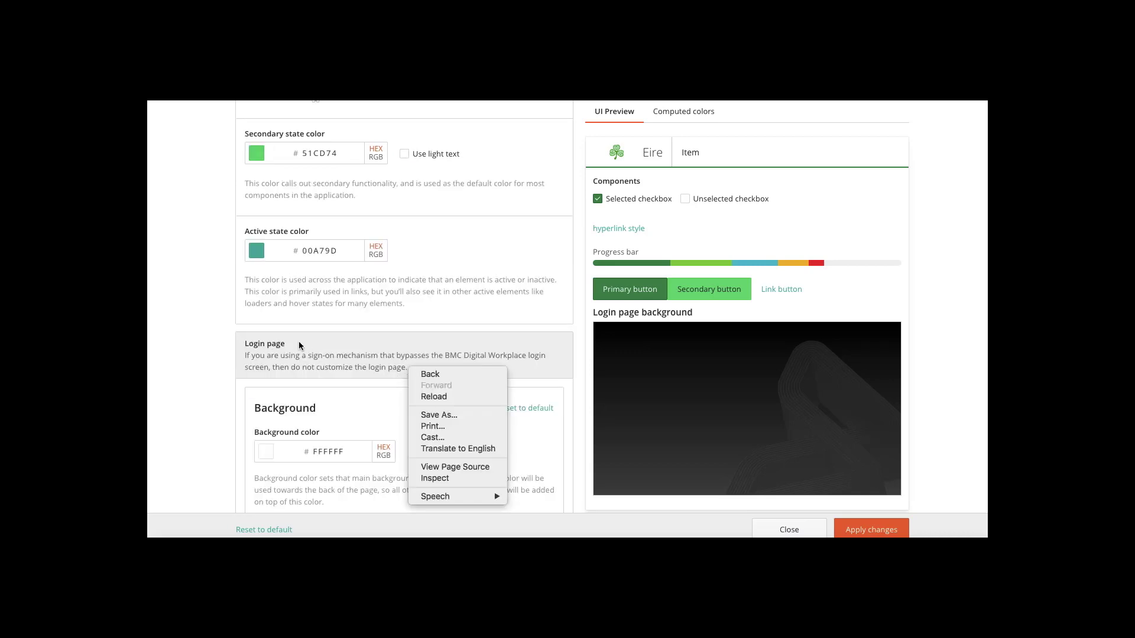
pyautogui.click(297, 342)
pyautogui.scroll(-3, 279, 357)
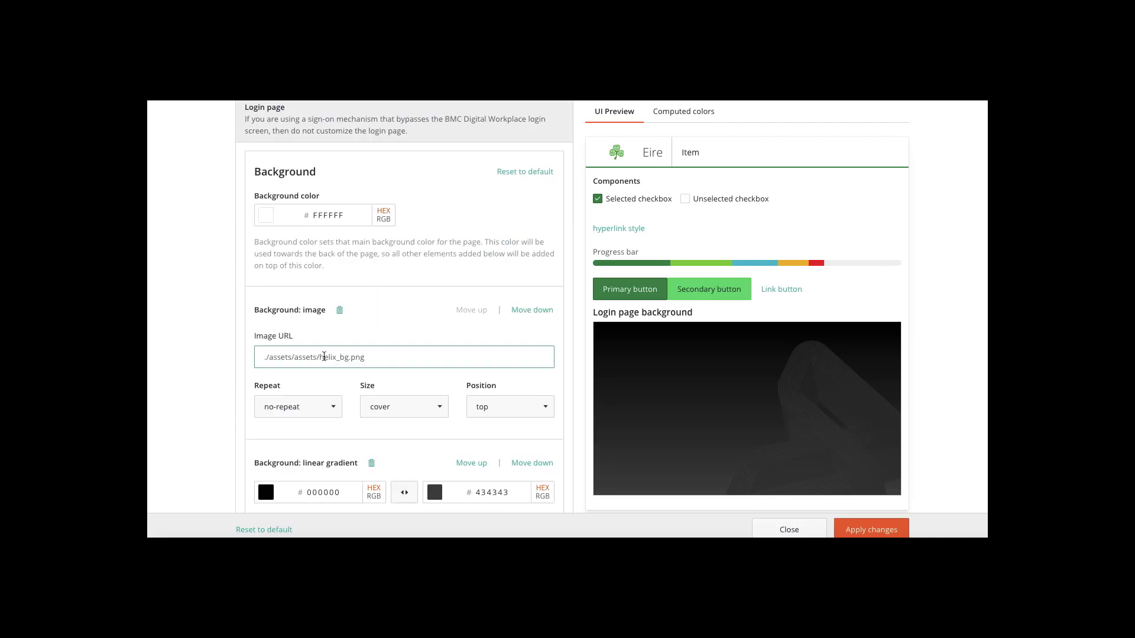
pyautogui.moveTo(320, 357); pyautogui.dragTo(389, 365)
pyautogui.write('BMC')
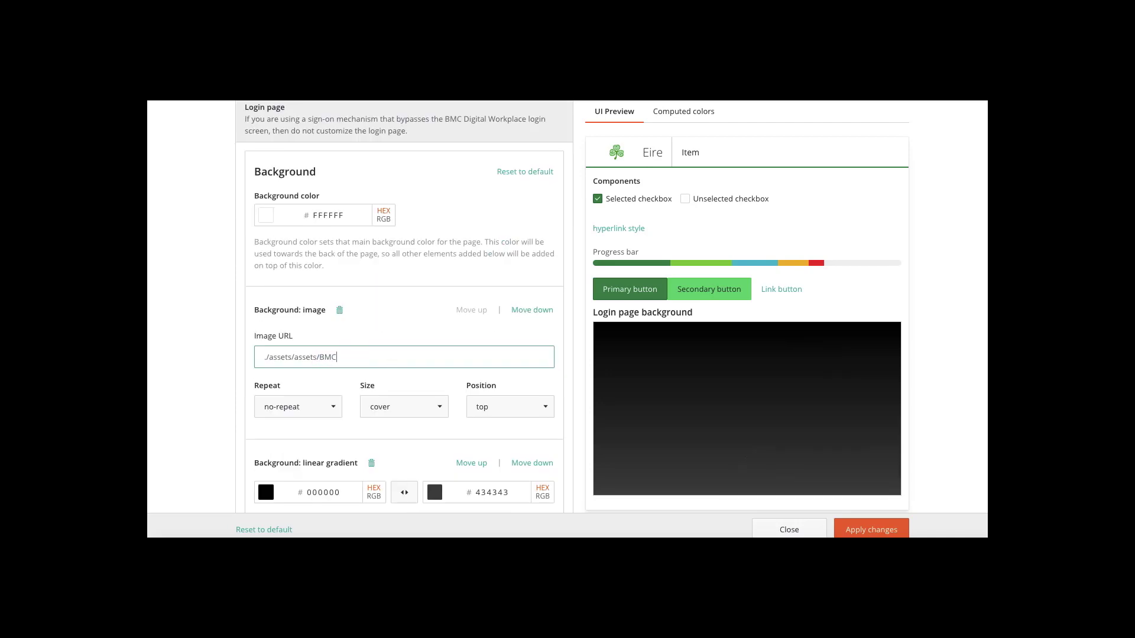
pyautogui.write('Ireland.PNG')
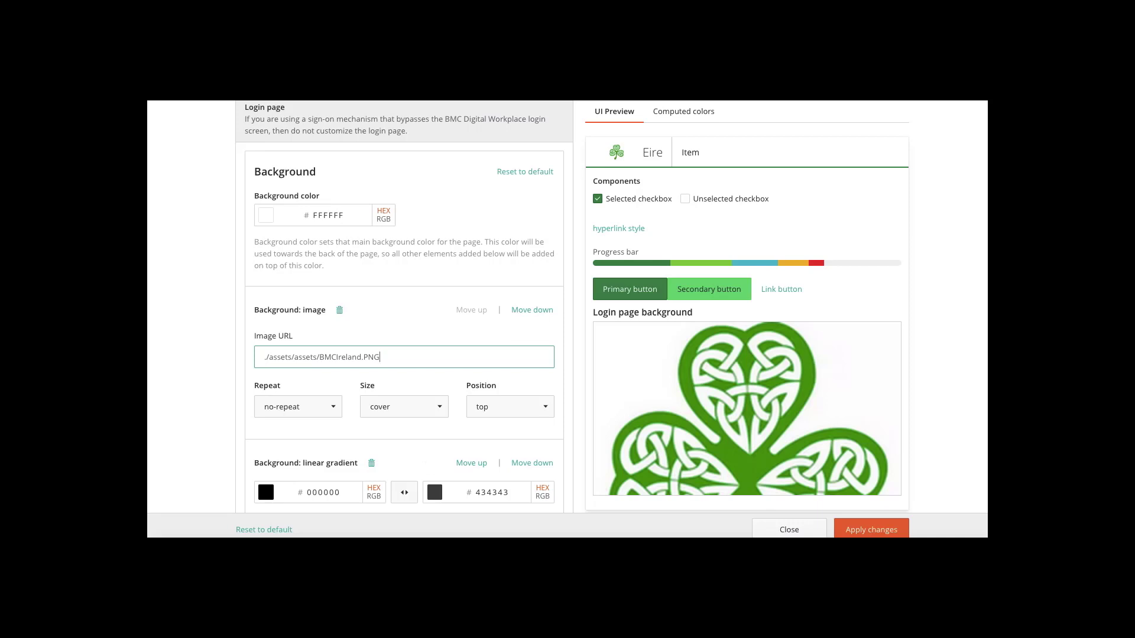
pyautogui.click(189, 436)
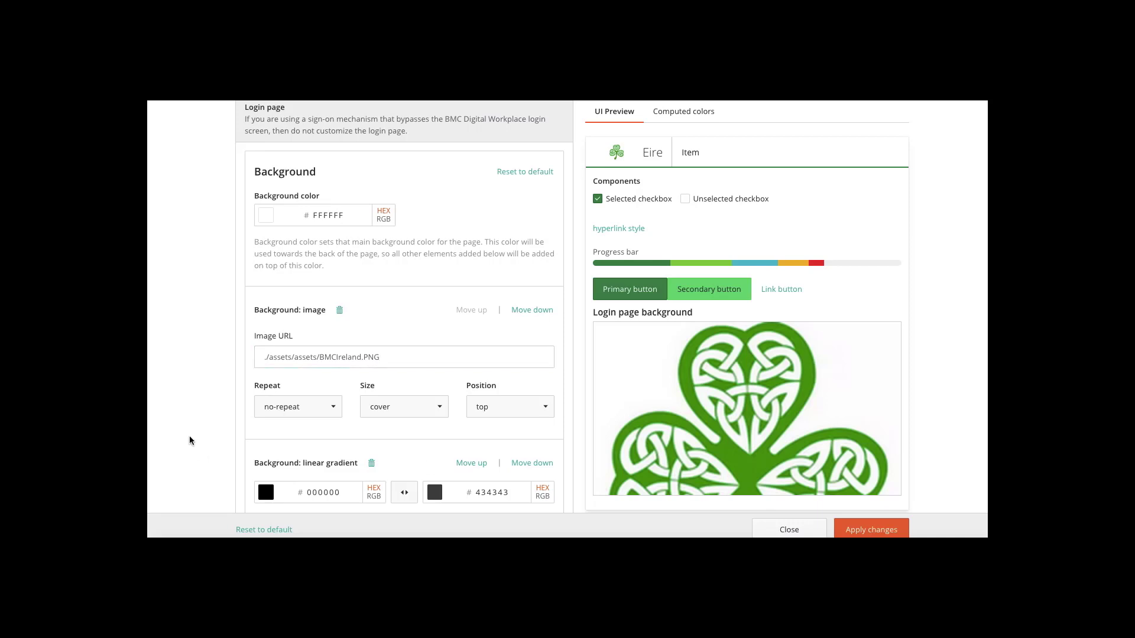
# Step: Set the first color of the login background's linear gradient to green #28A95C
pyautogui.scroll(-4, 189, 435)
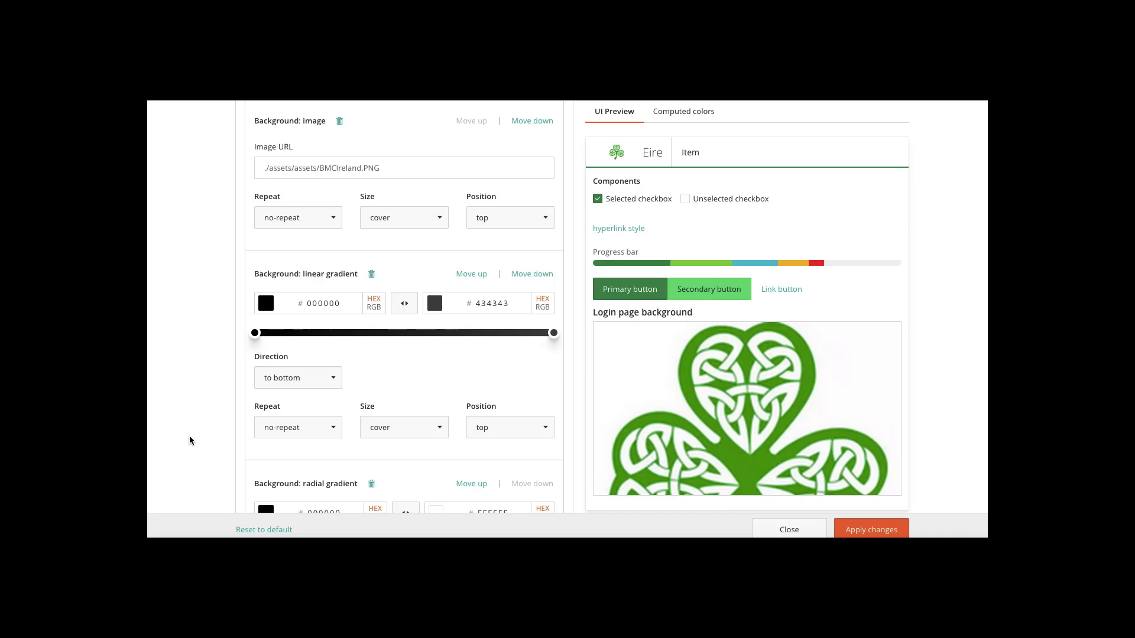
pyautogui.scroll(-3, 189, 437)
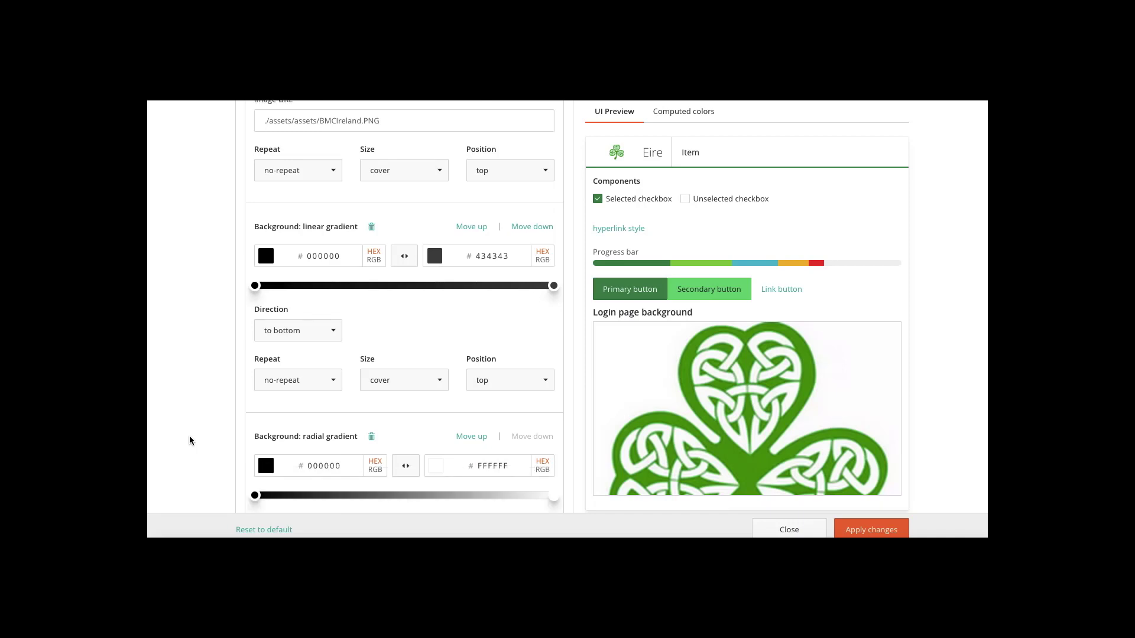
pyautogui.scroll(-1, 189, 436)
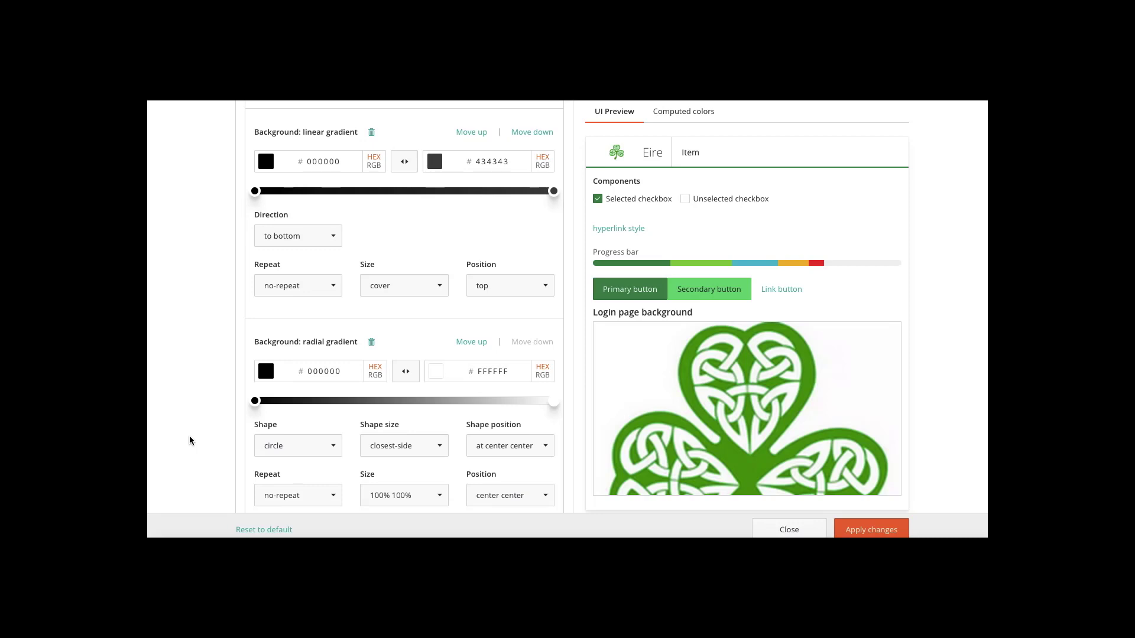
pyautogui.scroll(-1, 189, 440)
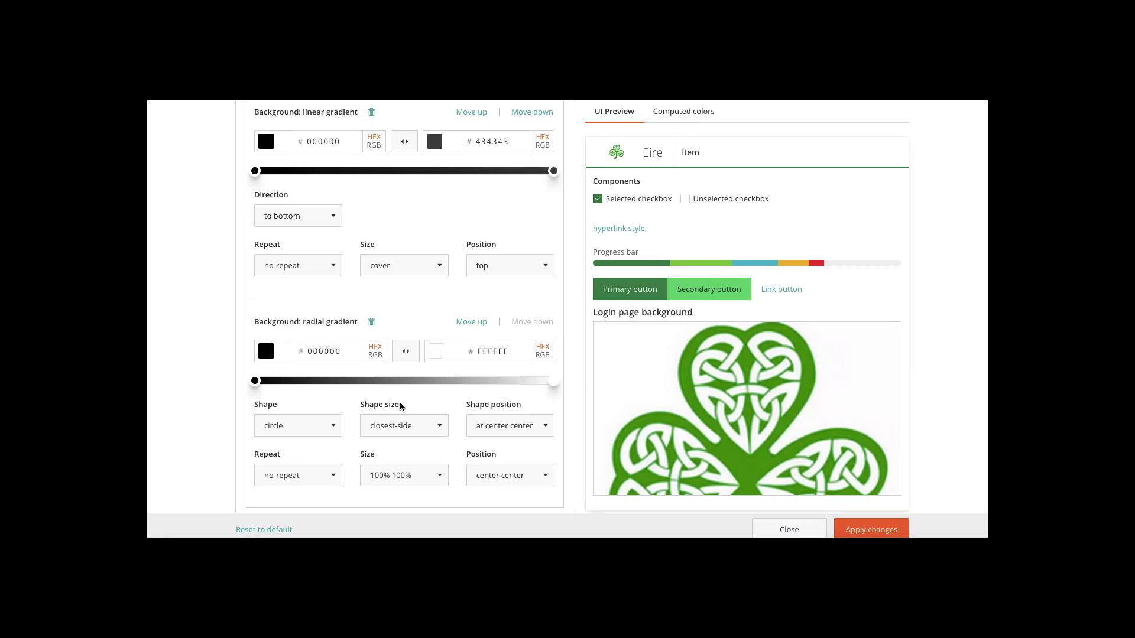
pyautogui.scroll(8, 399, 404)
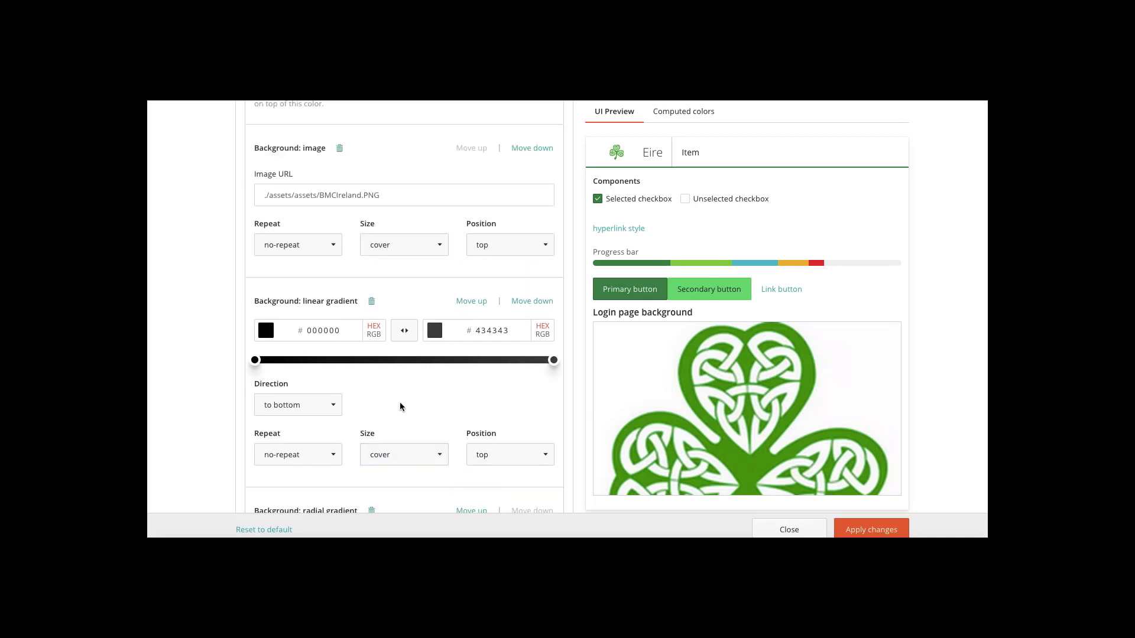
pyautogui.click(288, 332)
pyautogui.click(385, 423)
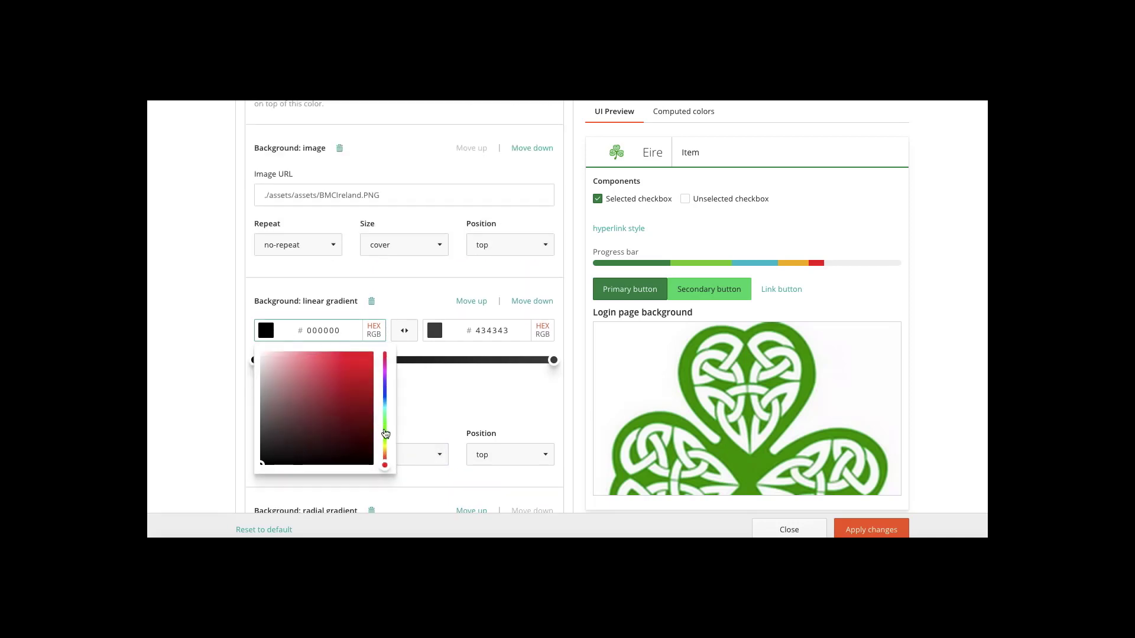
pyautogui.click(347, 390)
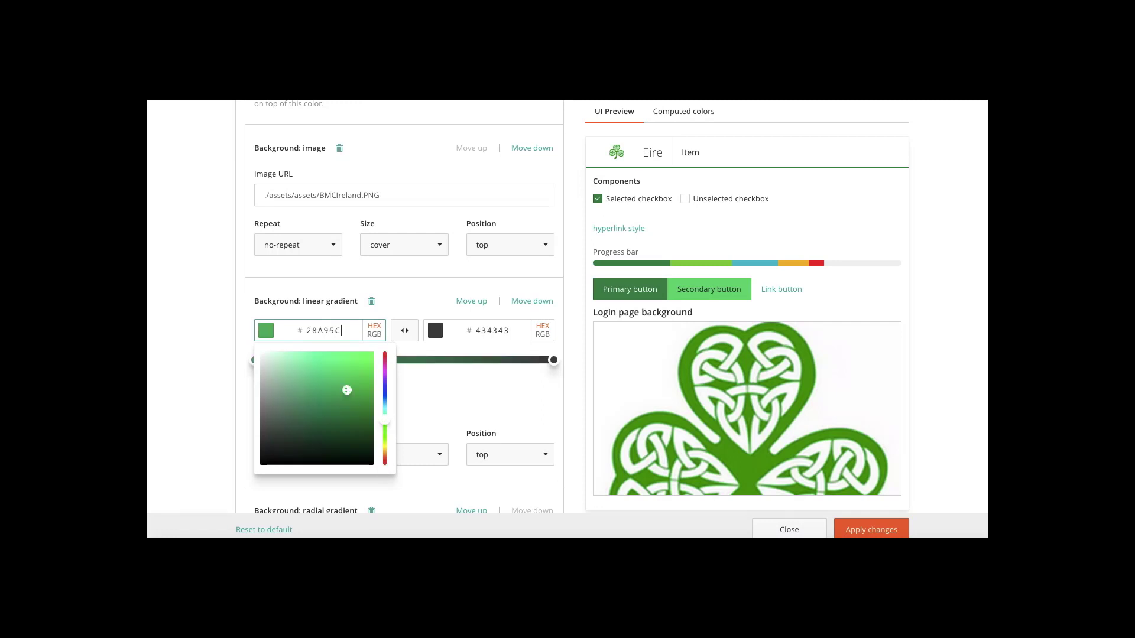
pyautogui.click(471, 402)
# Step: Set the second color of the login background's linear gradient to teal #178991
pyautogui.click(499, 327)
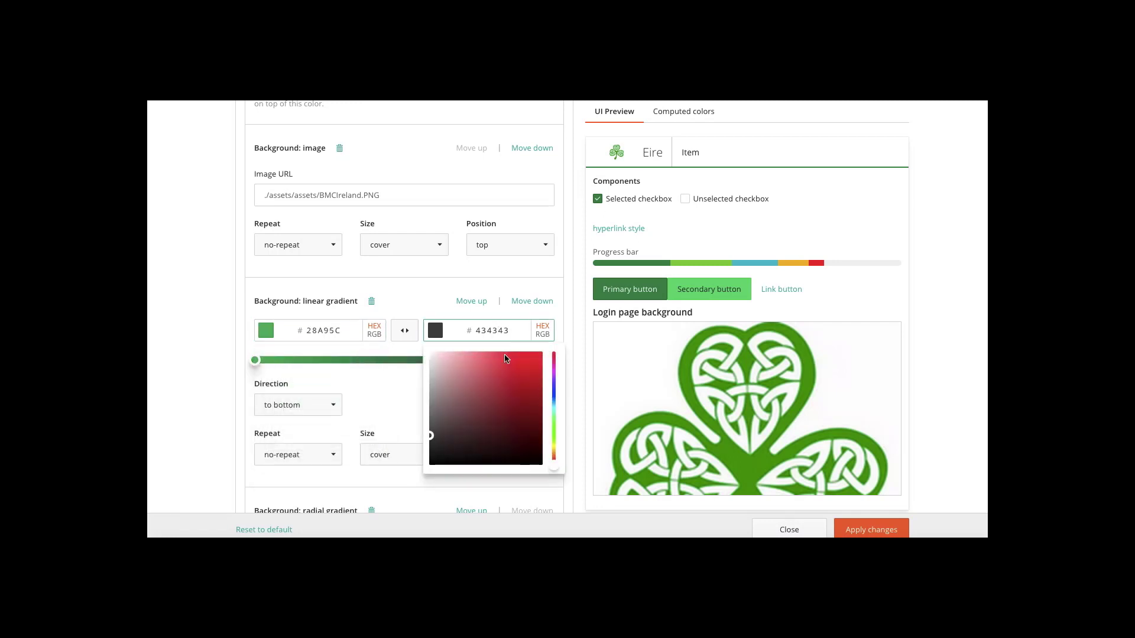
pyautogui.click(554, 412)
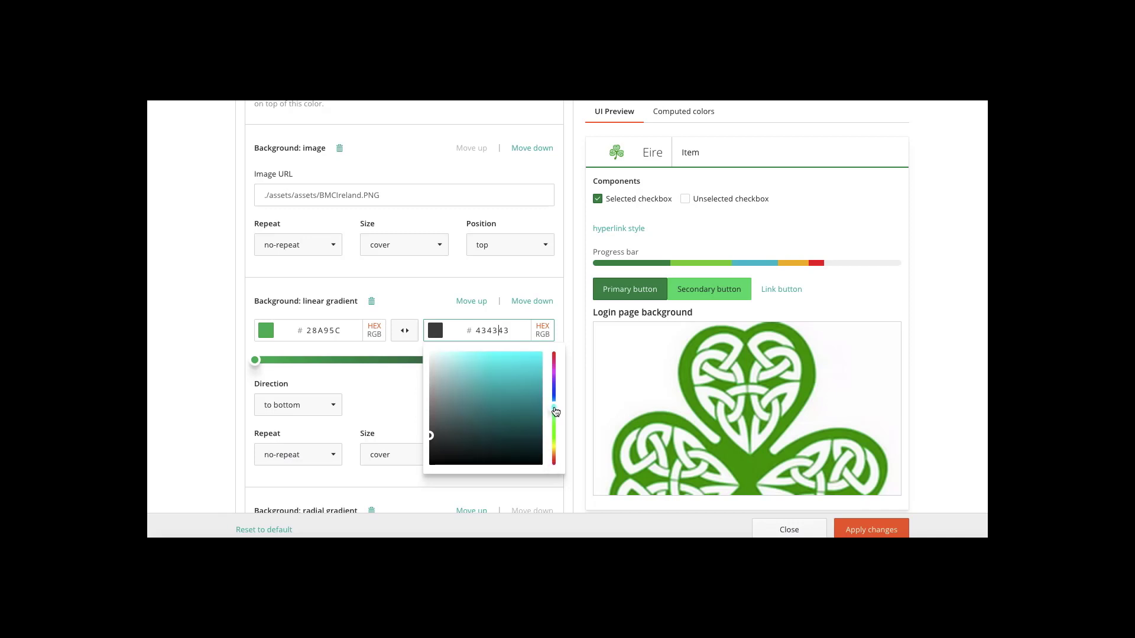
pyautogui.click(524, 401)
pyautogui.click(387, 384)
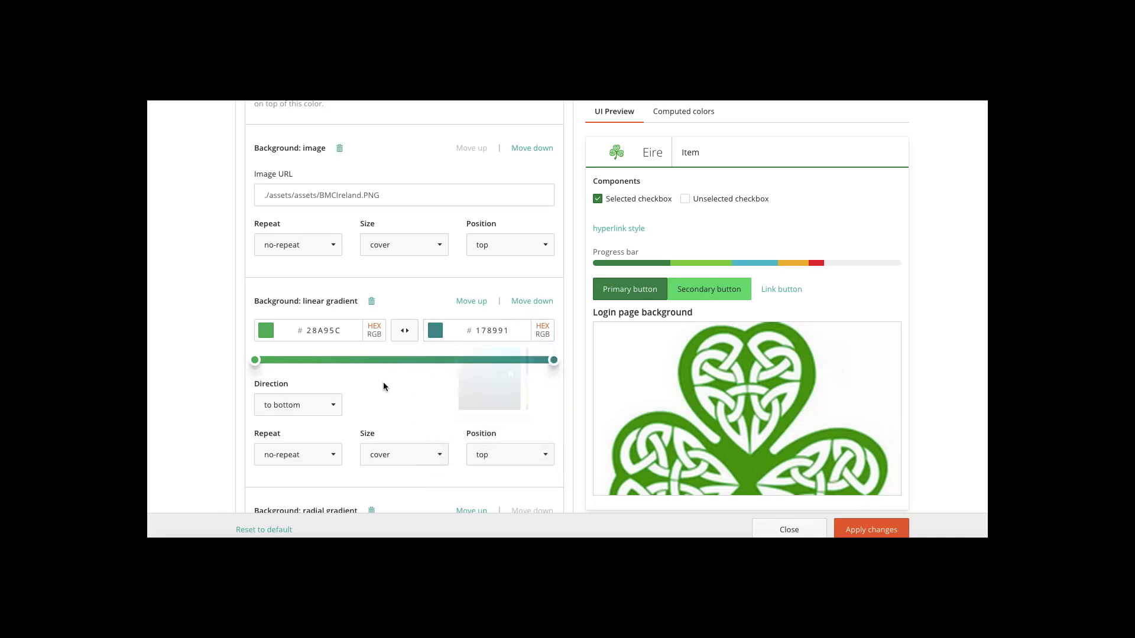
# Step: Set the first color of the login background's radial gradient to green #1DAD77 and apply all the style changes
pyautogui.scroll(-5, 383, 386)
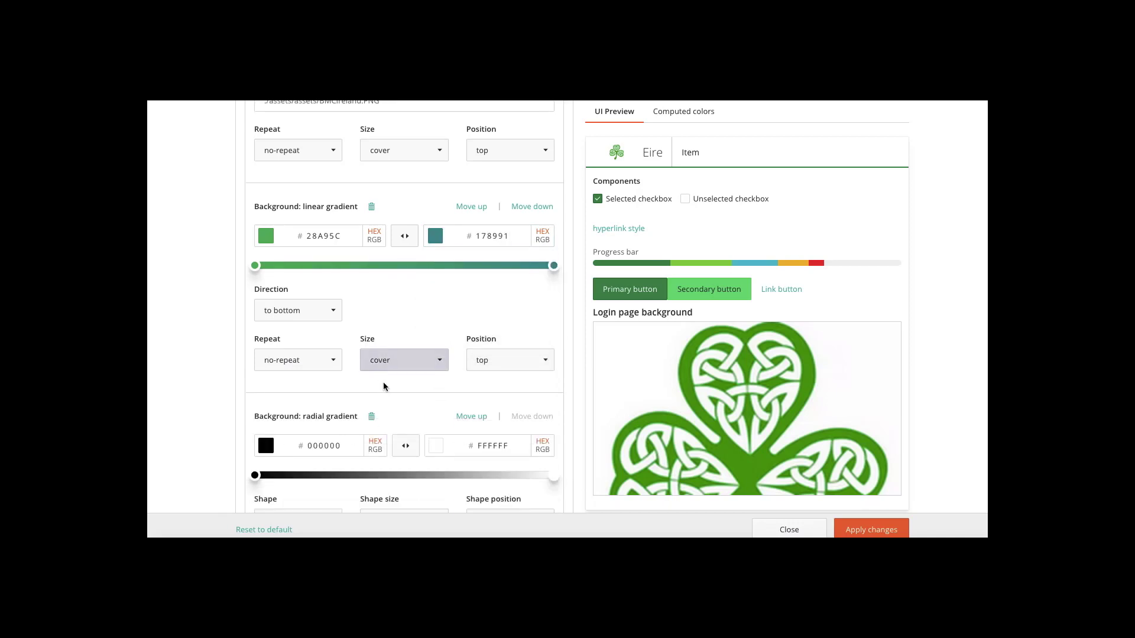
pyautogui.click(332, 353)
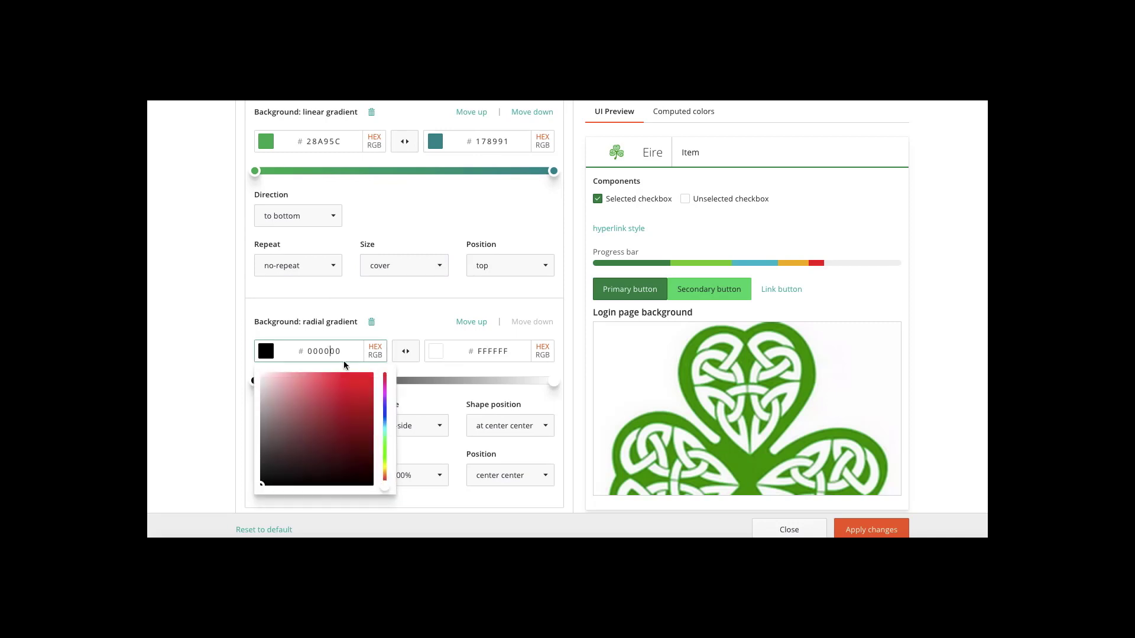
pyautogui.click(385, 438)
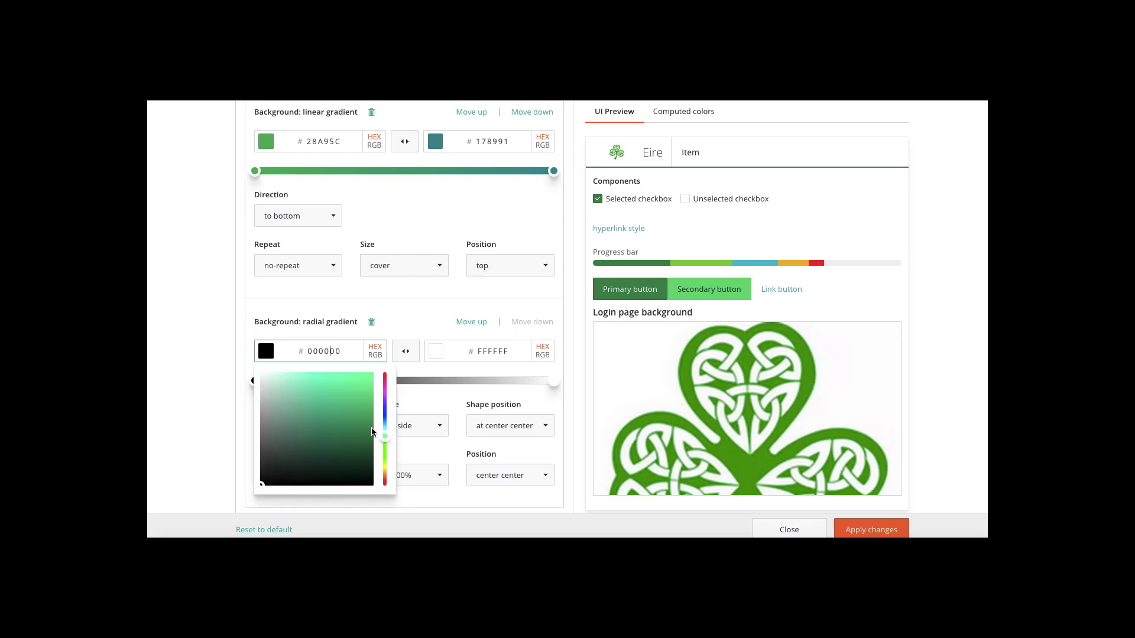
pyautogui.click(354, 409)
pyautogui.click(543, 355)
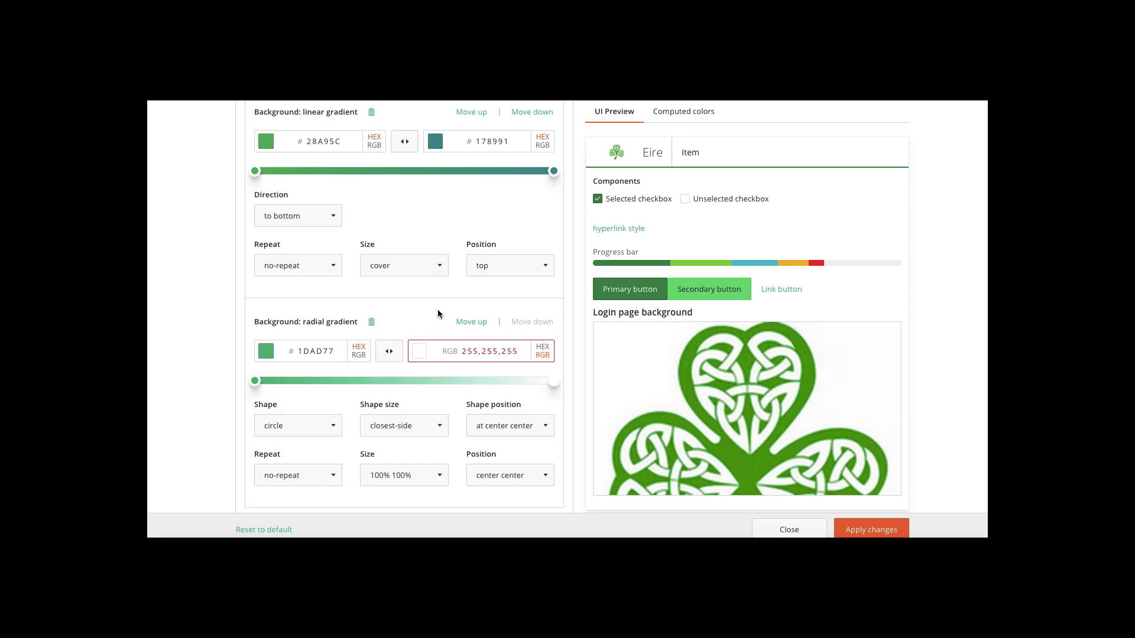
pyautogui.click(543, 348)
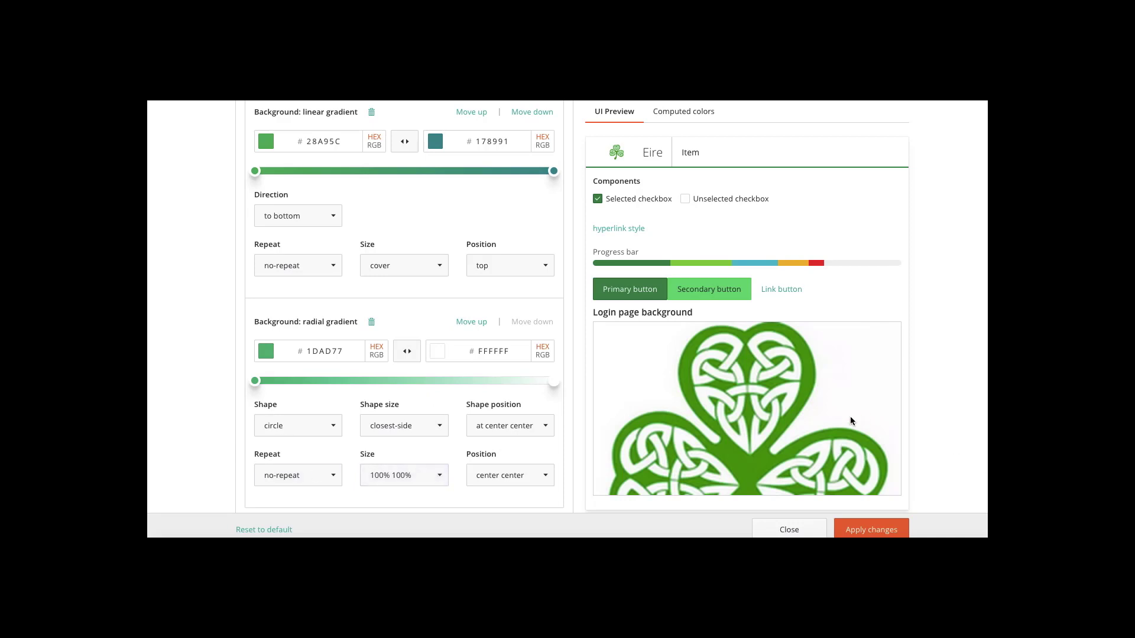
pyautogui.click(873, 530)
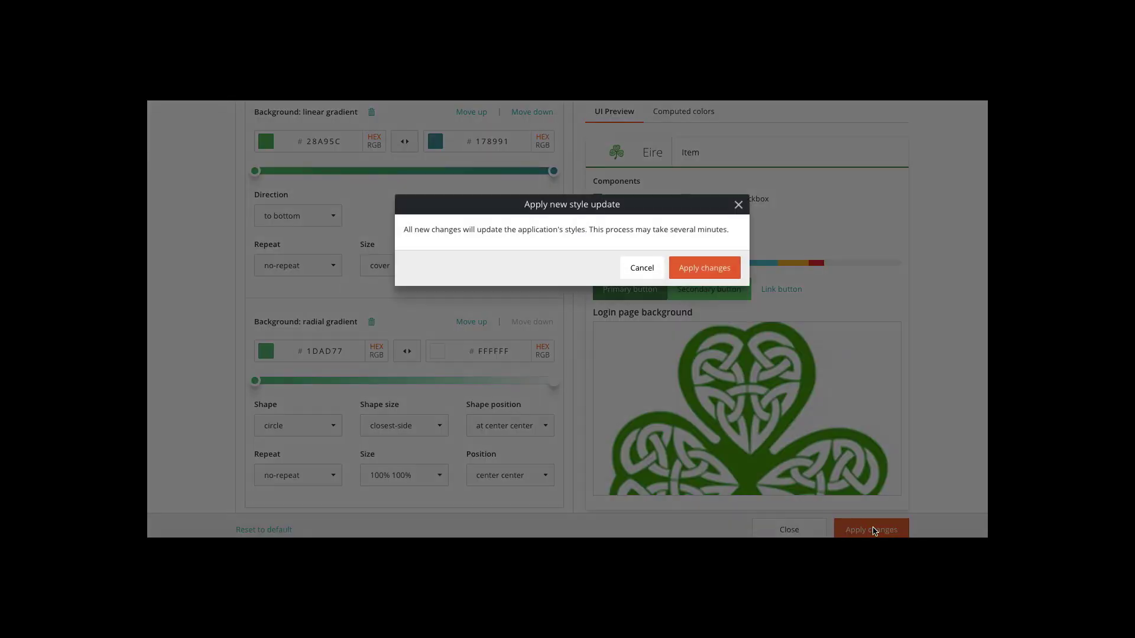
pyautogui.click(722, 271)
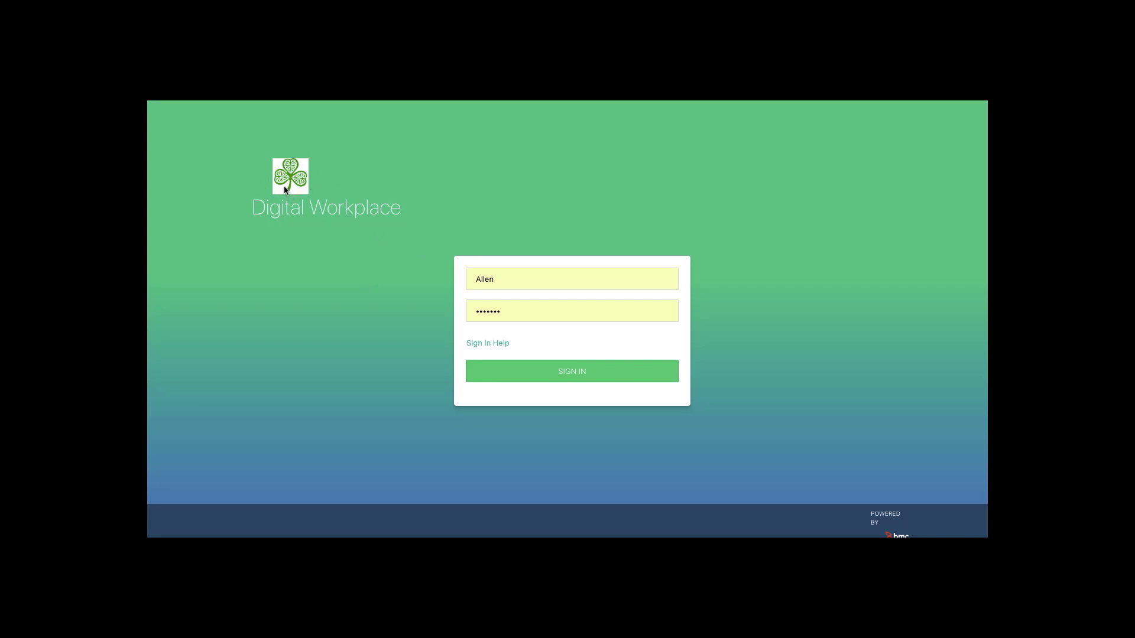
# Step: Enter the account password on the rebranded Digital Workplace login page and sign in
pyautogui.doubleClick(512, 304)
pyautogui.write('•••••••')
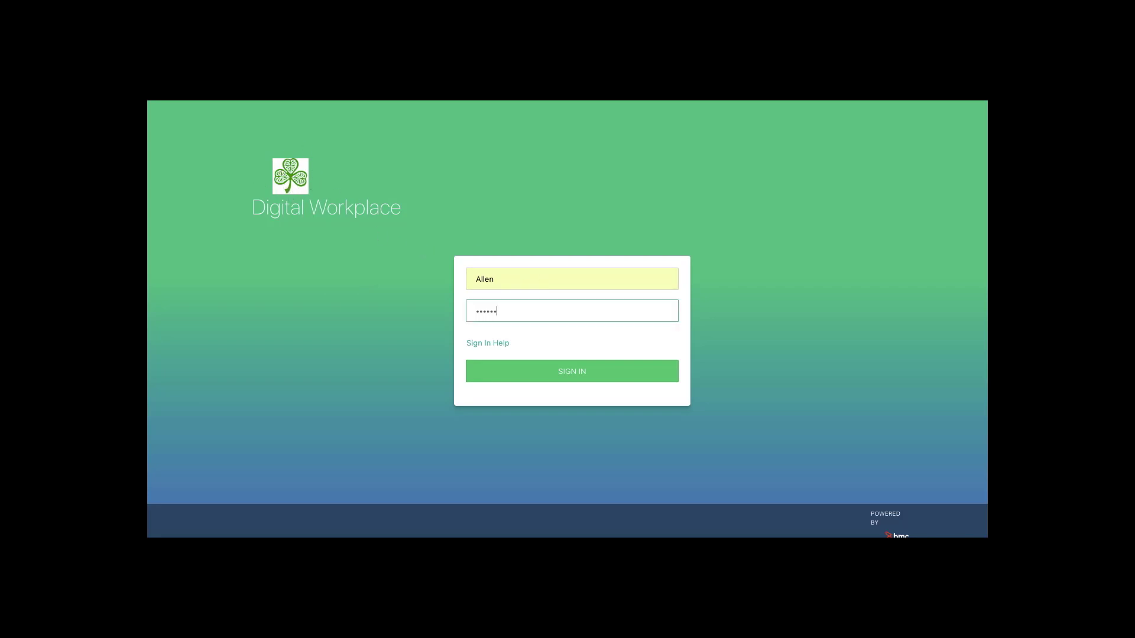
pyautogui.click(562, 383)
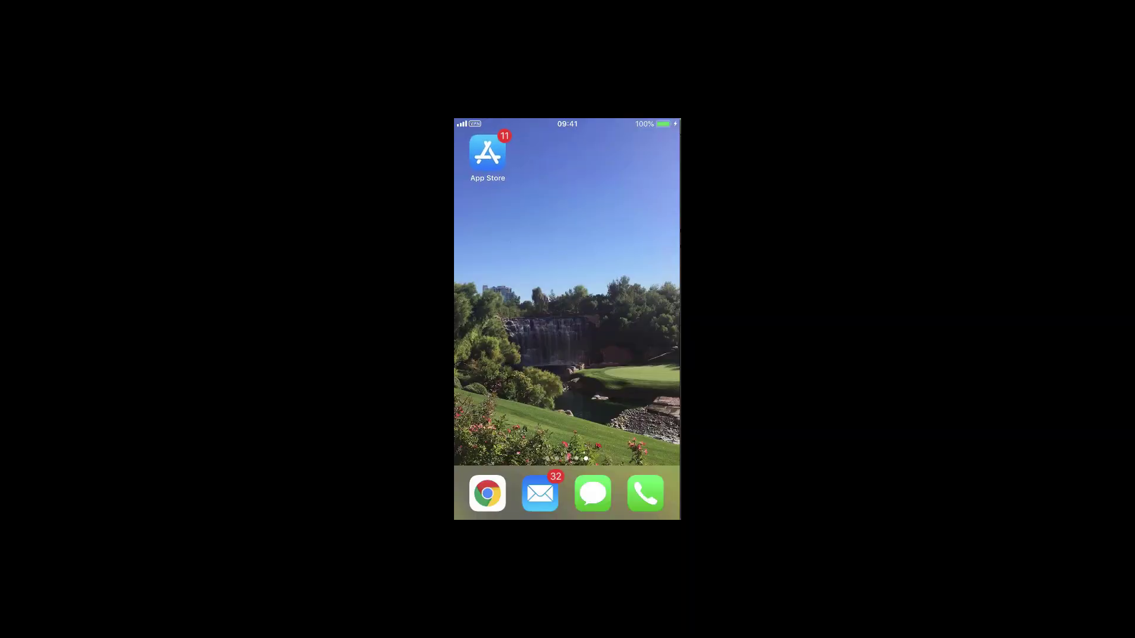
# Step: Switch to the App Store on the phone and search for "Bmc digital workplace"
pyautogui.click(487, 153)
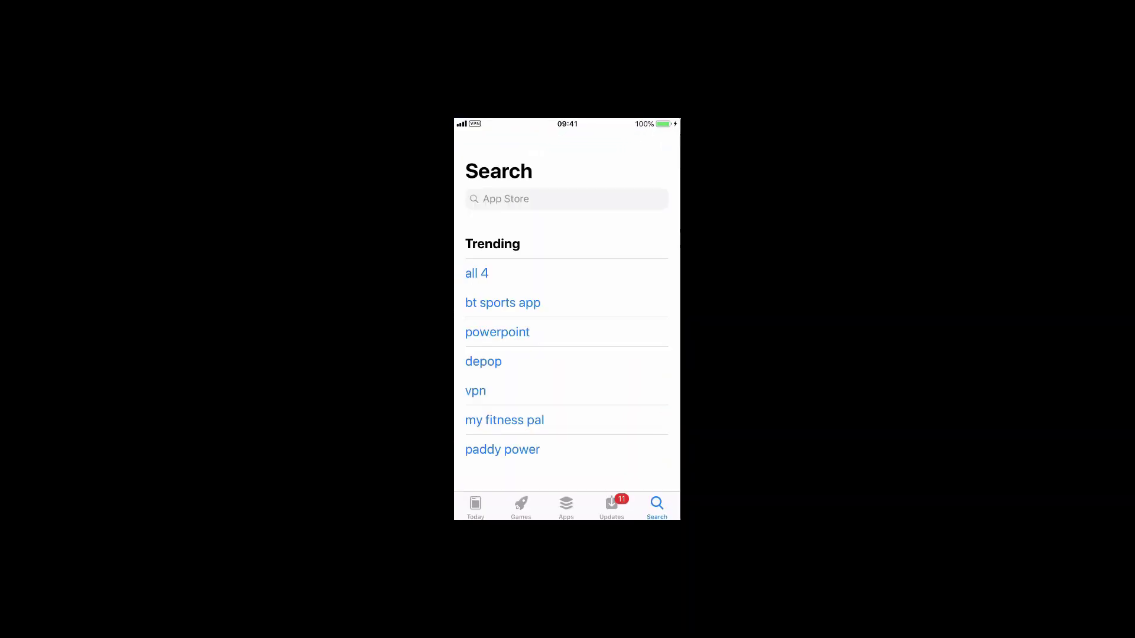
pyautogui.click(566, 199)
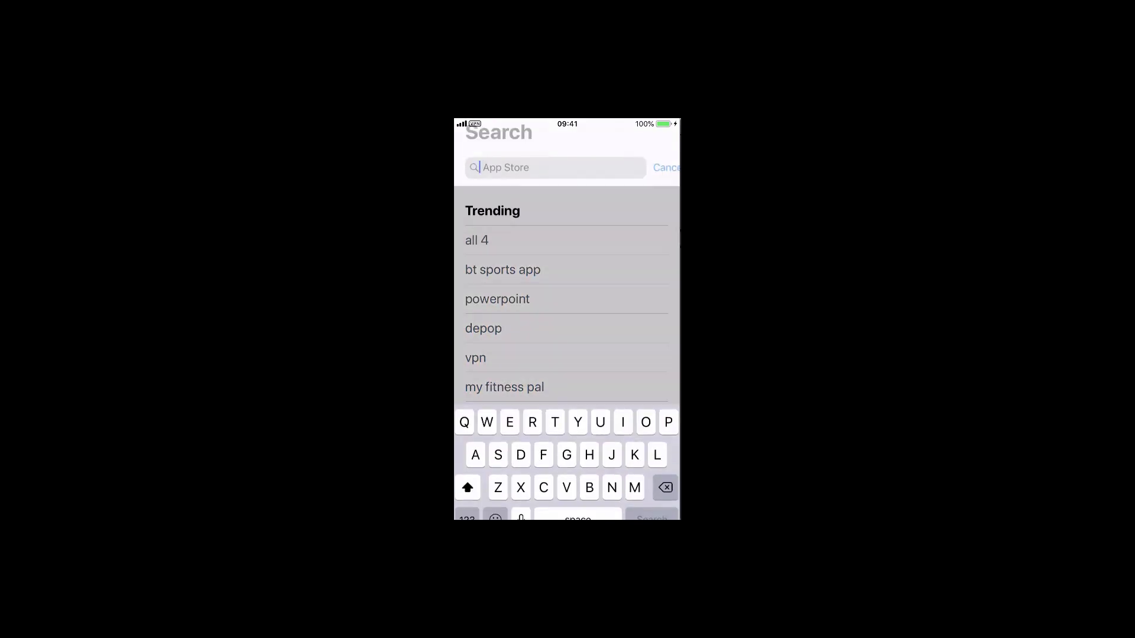
pyautogui.write('Di')
pyautogui.press('BackSpace')
pyautogui.press('BackSpace')
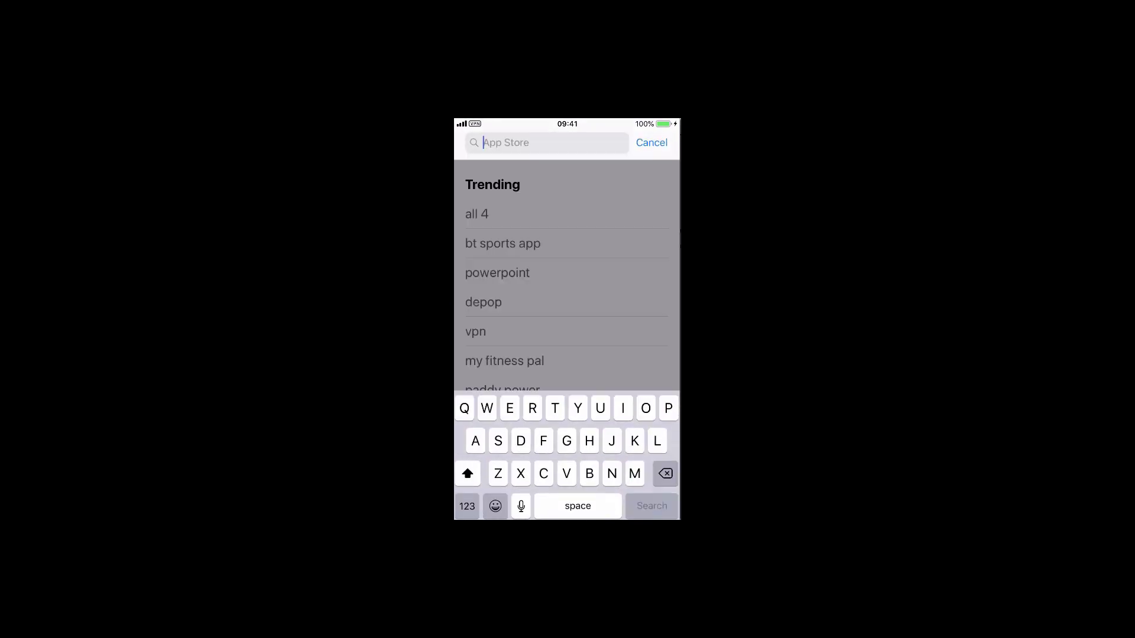
pyautogui.write('Bmc ')
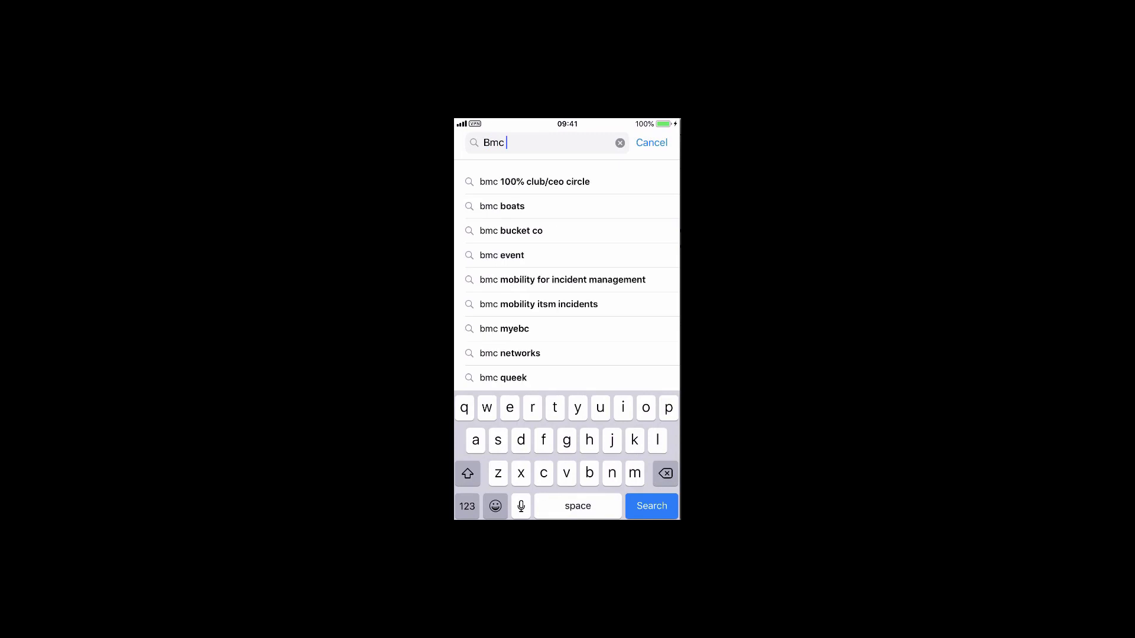
pyautogui.write('digitsl')
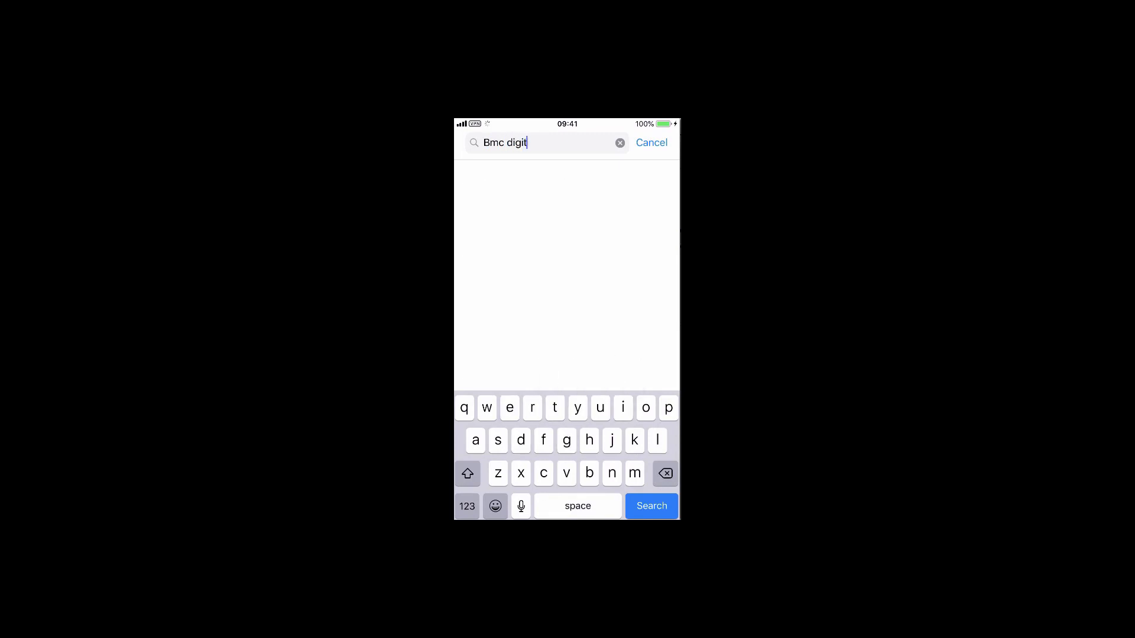
pyautogui.press('BackSpace')
pyautogui.press('BackSpace')
pyautogui.write('a')
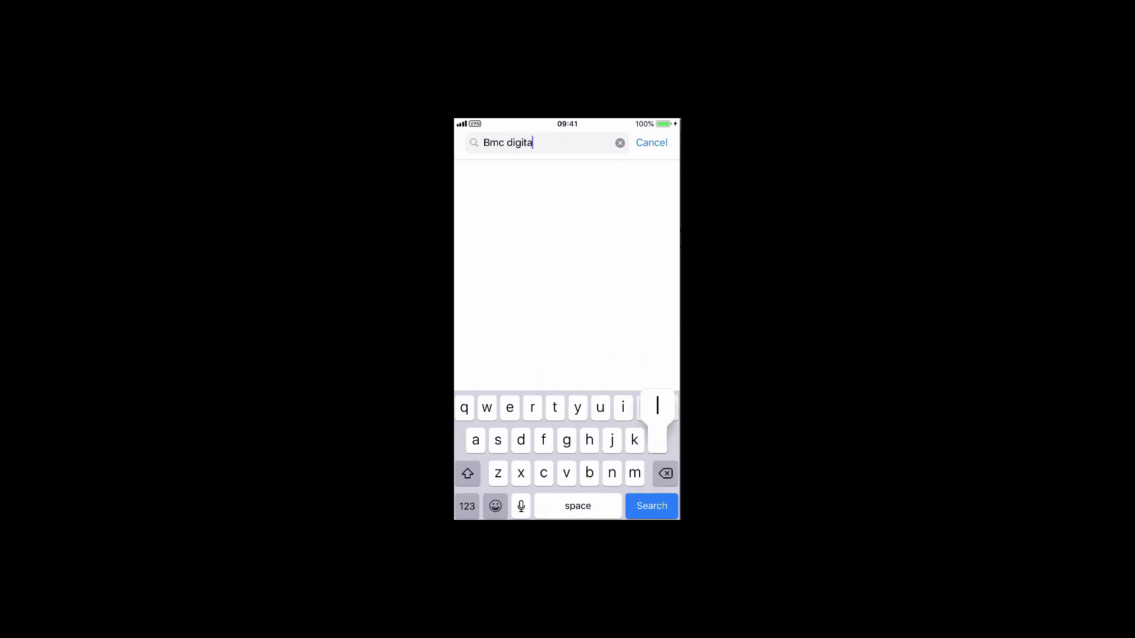
pyautogui.write('l wor')
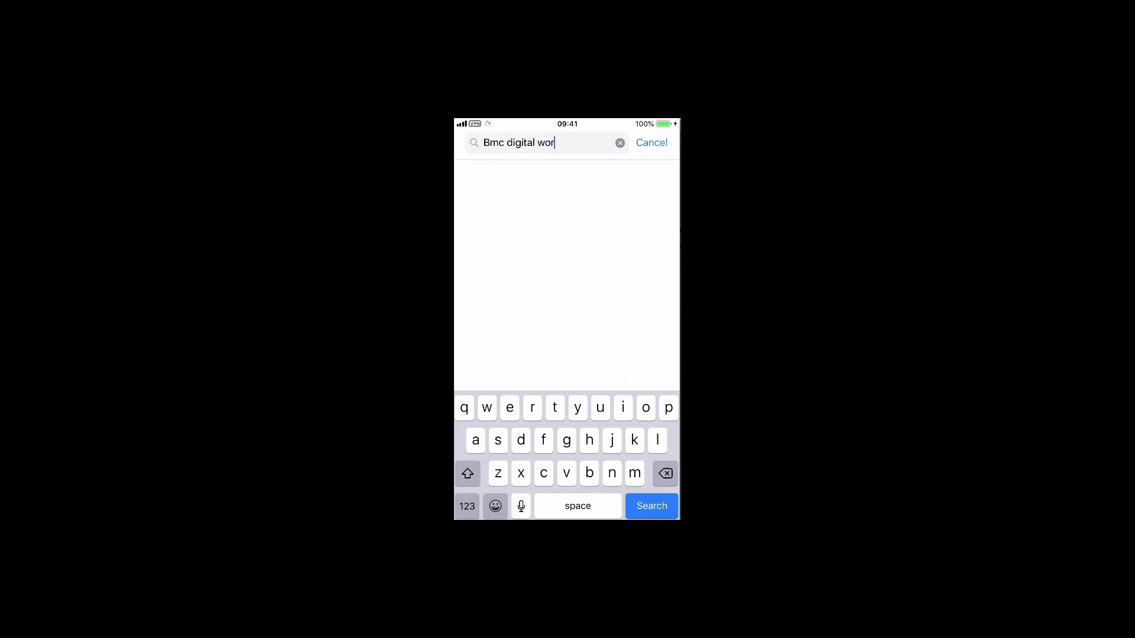
pyautogui.write('kplace')
pyautogui.press('Return')
# Step: Open the BMC Helix Digital Workplace app page and download the app
pyautogui.click(574, 178)
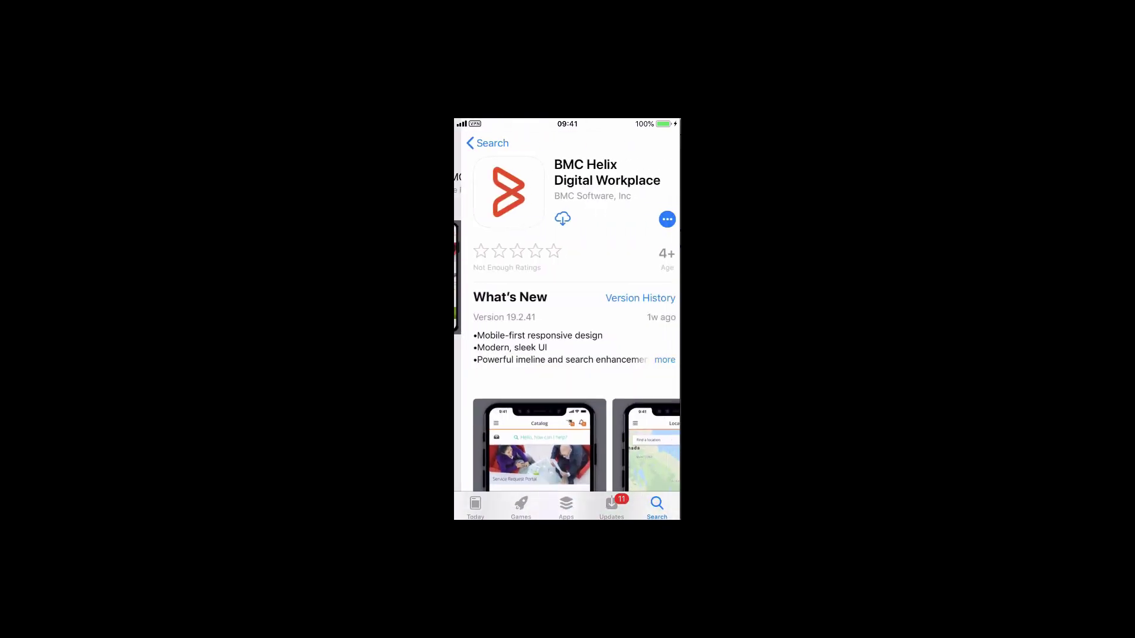
pyautogui.scroll(-1, 566, 325)
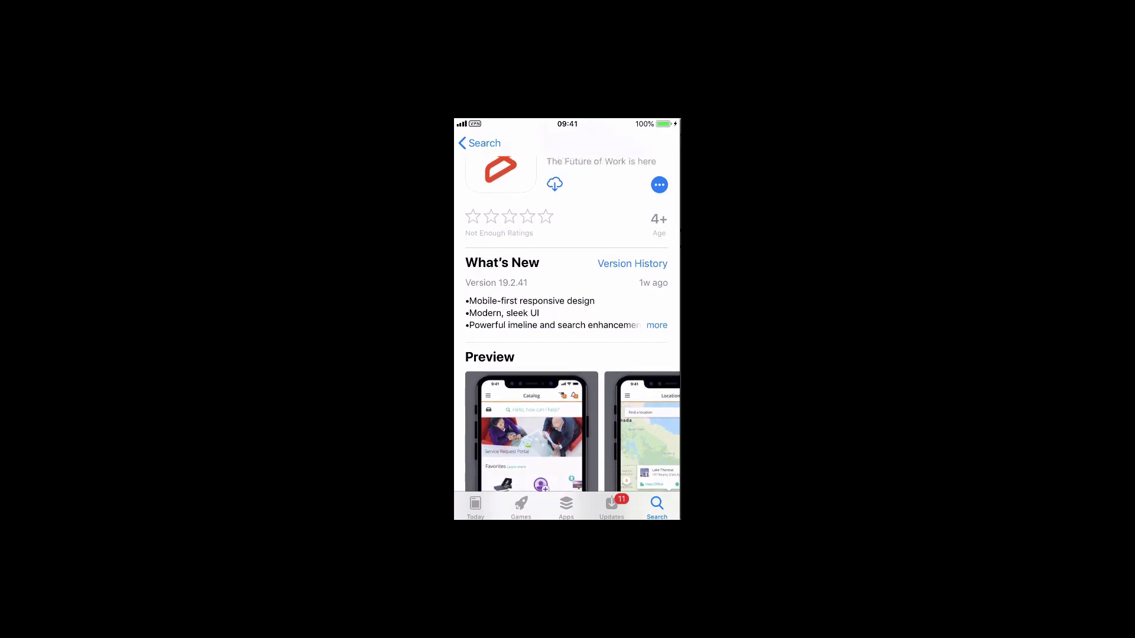
pyautogui.scroll(1, 567, 325)
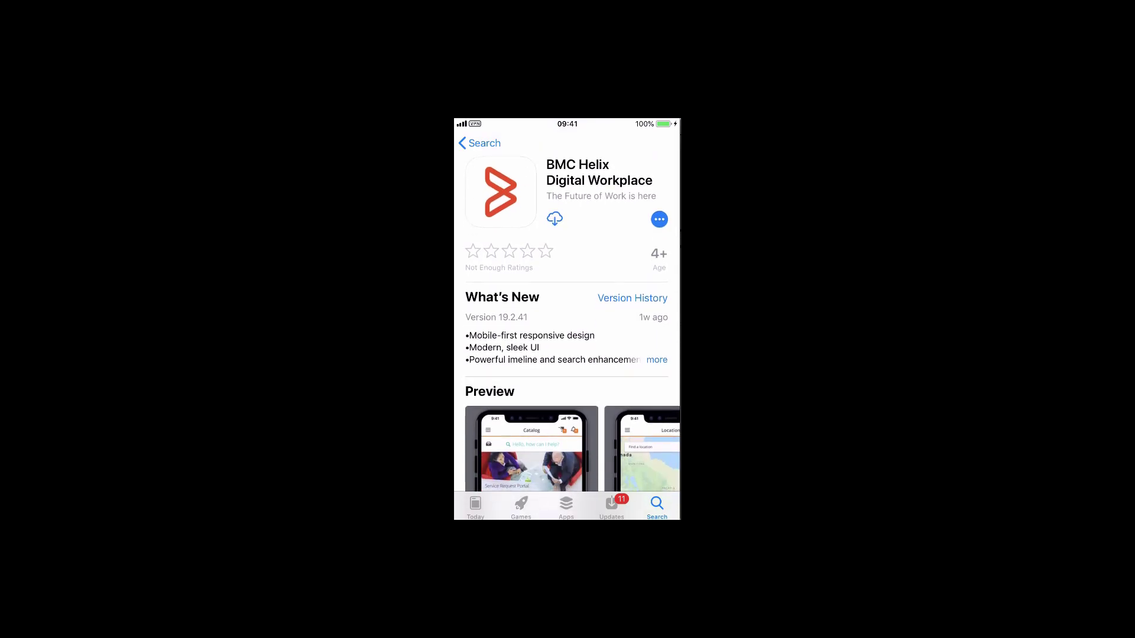
pyautogui.click(555, 218)
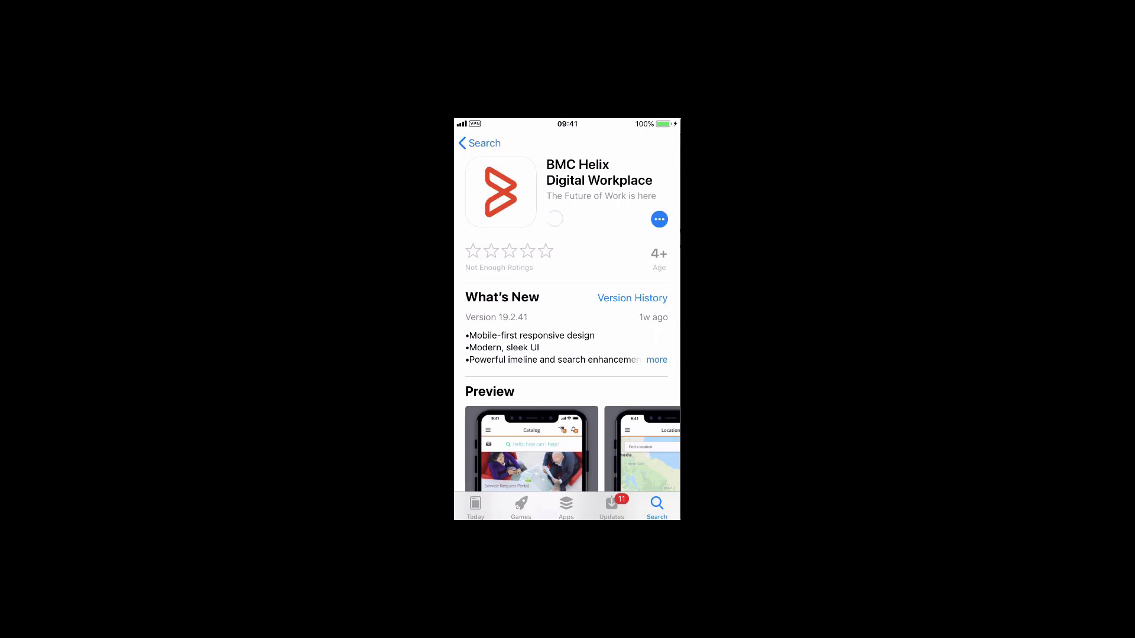